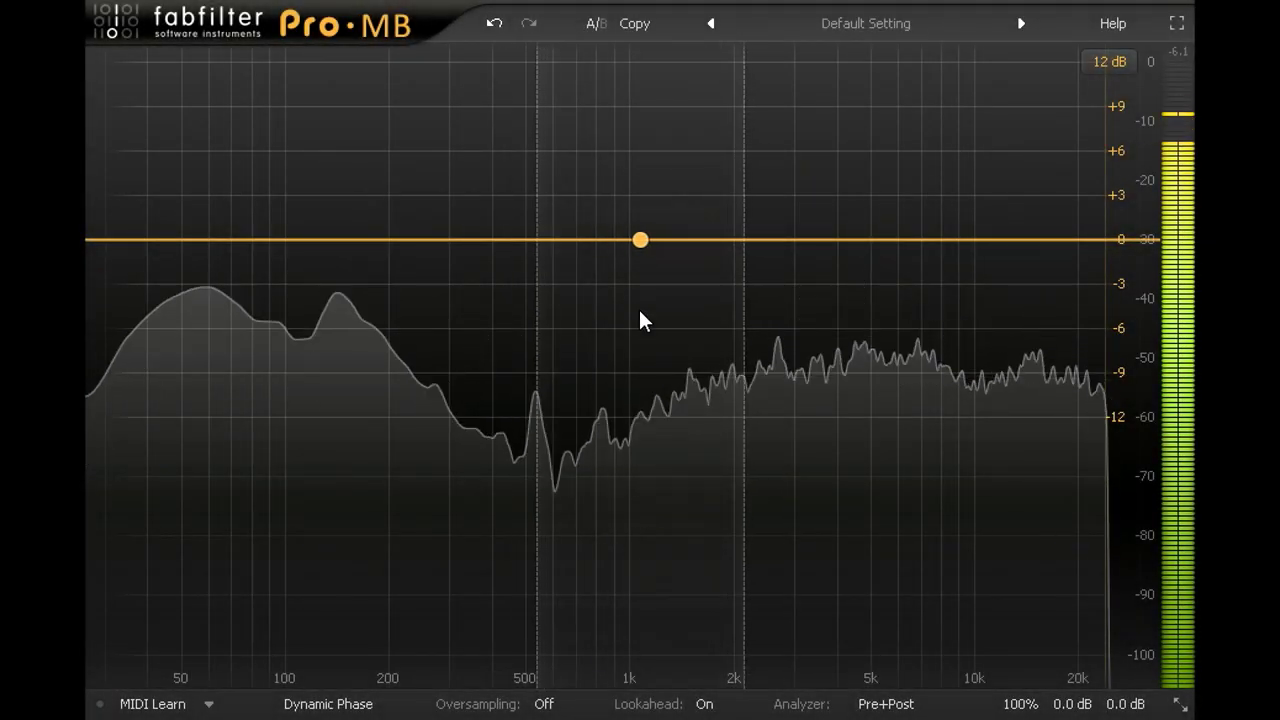
# - Add a band and stretch its crossovers from the lowest frequency up to 20 kHz
pyautogui.click(622, 245)
pyautogui.moveTo(531, 193)
pyautogui.mouseDown()
pyautogui.moveTo(523, 171)
pyautogui.moveTo(90, 175)
pyautogui.mouseUp()
pyautogui.moveTo(726, 158); pyautogui.dragTo(1150, 172)
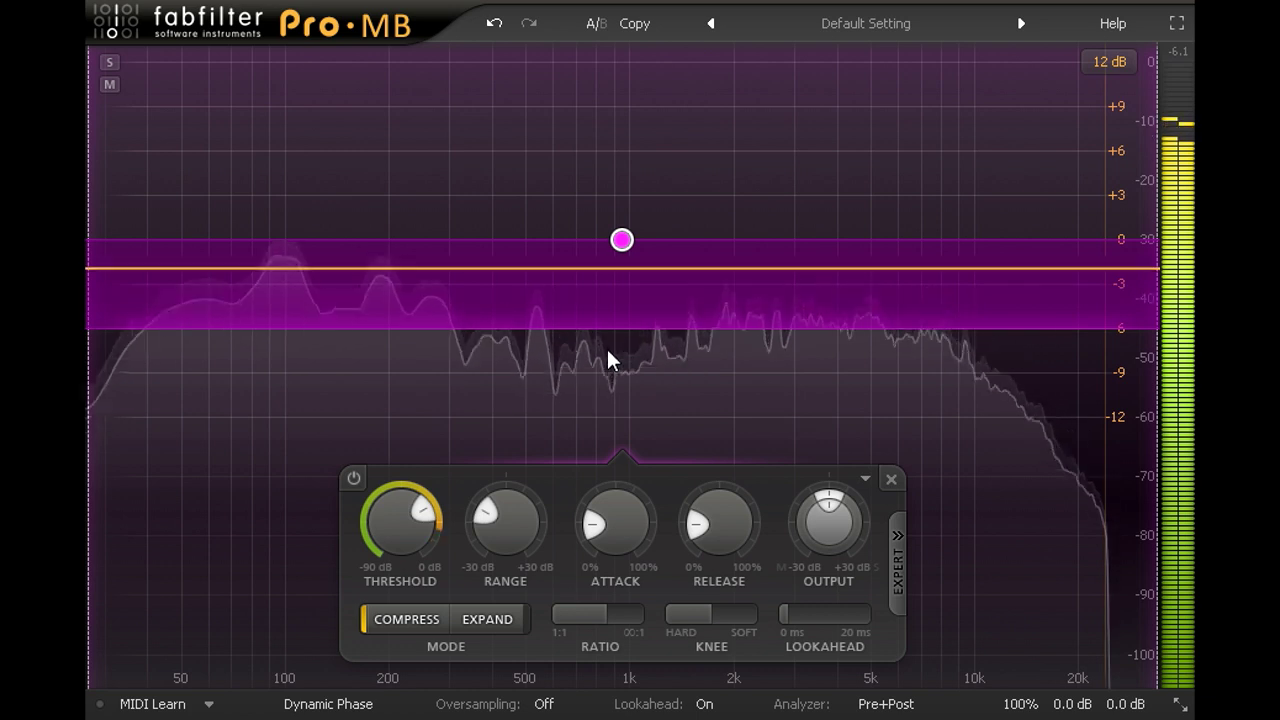
# - Make the band's range positive for upward compression and set its threshold to about -8.6 dB
pyautogui.moveTo(511, 534); pyautogui.dragTo(507, 340)
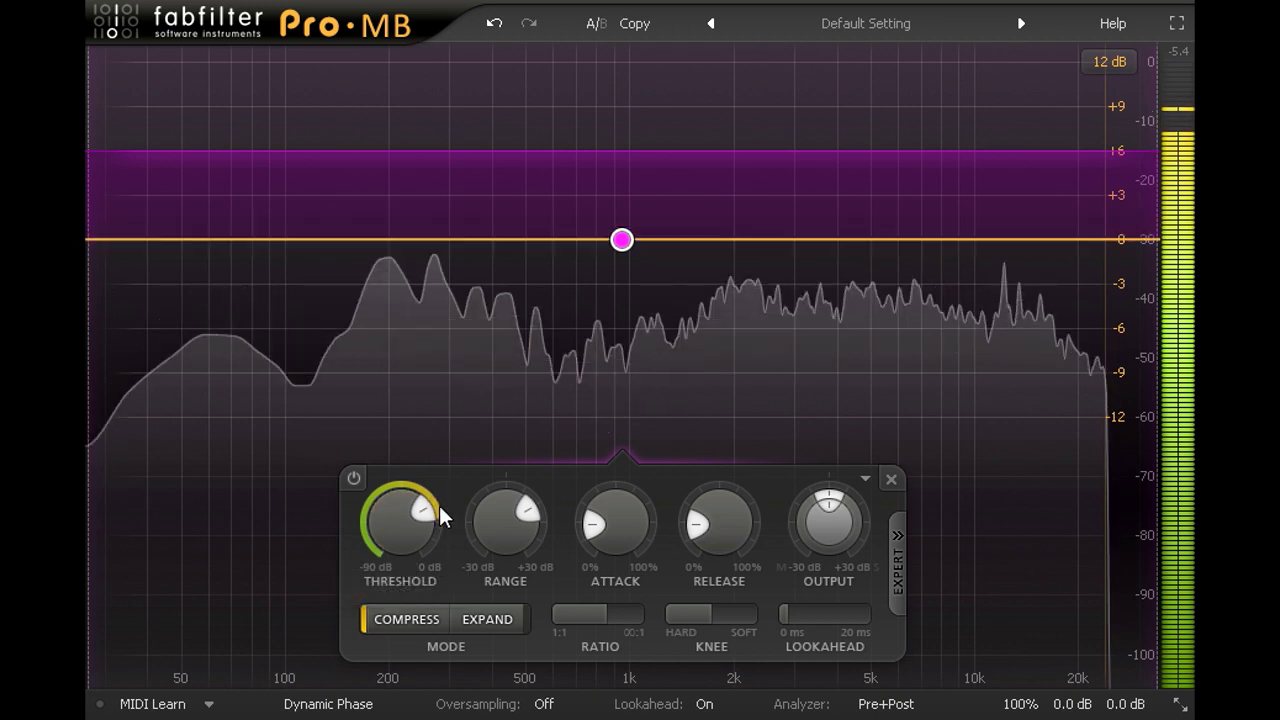
pyautogui.moveTo(400, 519)
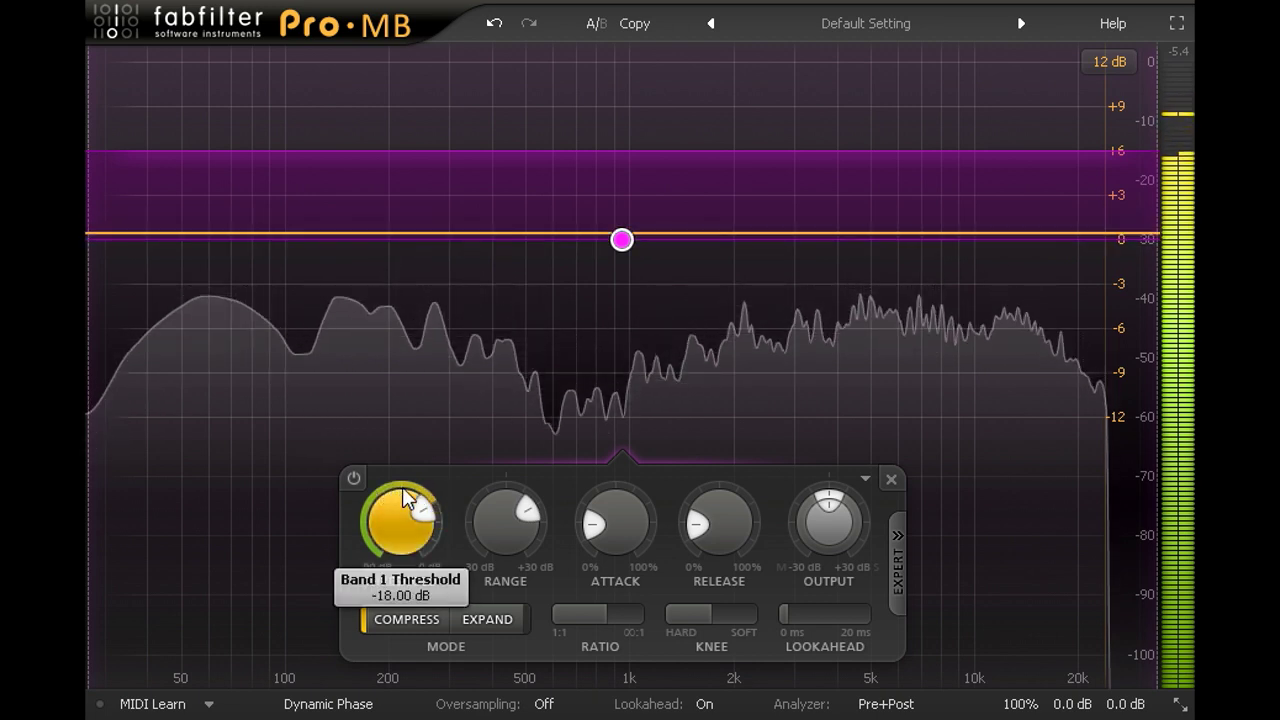
pyautogui.moveTo(395, 492); pyautogui.dragTo(410, 384)
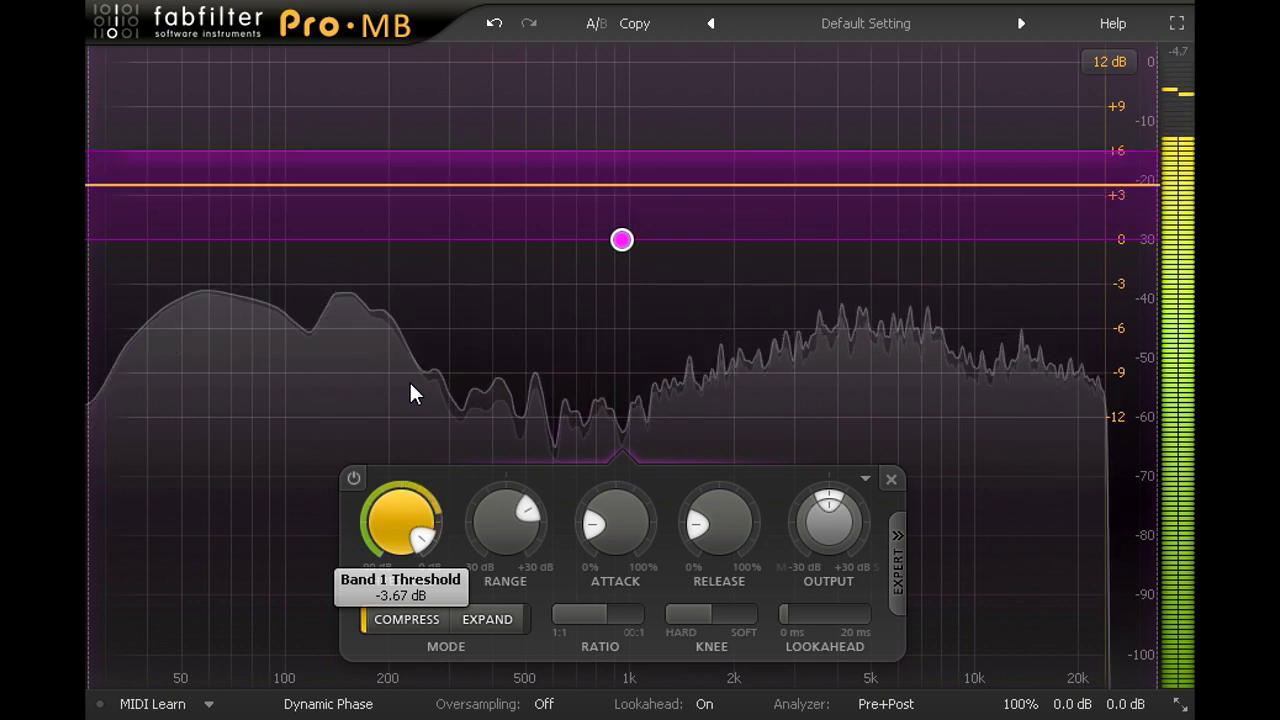
pyautogui.moveTo(411, 391); pyautogui.dragTo(418, 415)
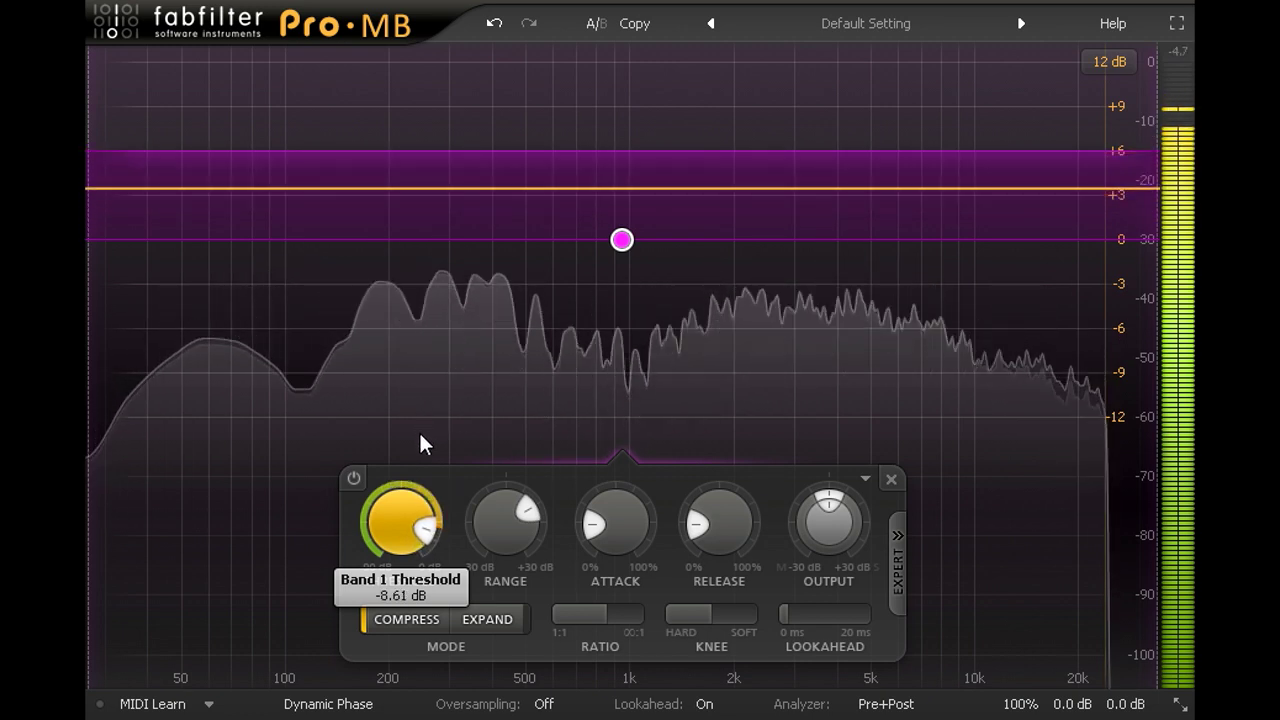
# - Demo the band: threshold to about -17 dB, range swept then made negative, output raised about 5 dB
pyautogui.moveTo(422, 497); pyautogui.dragTo(424, 513)
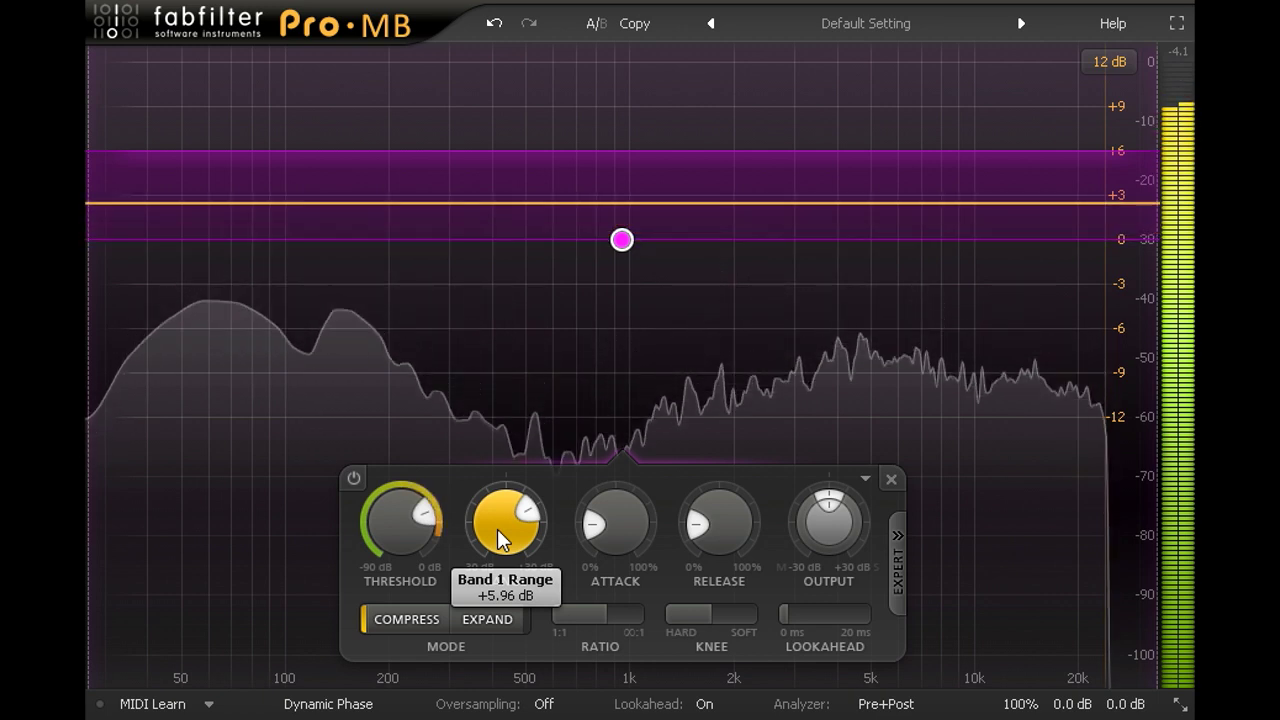
pyautogui.moveTo(497, 529); pyautogui.dragTo(507, 712)
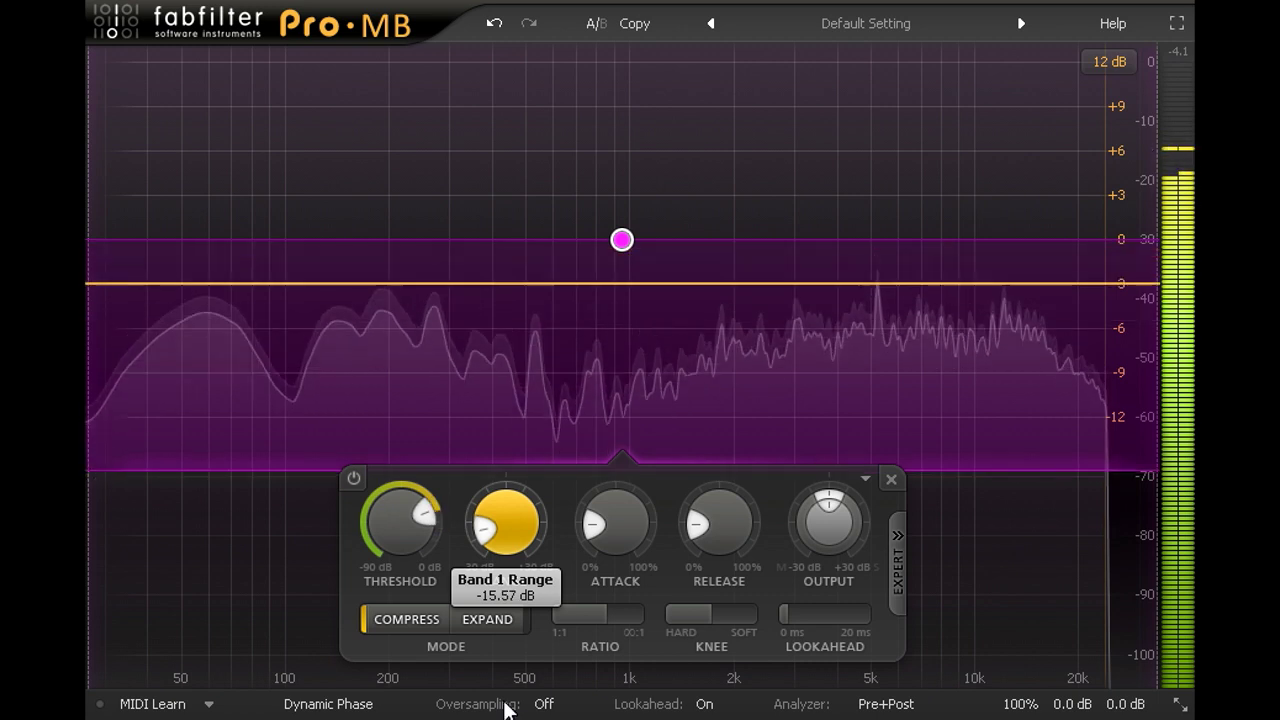
pyautogui.moveTo(505, 706); pyautogui.dragTo(496, 590)
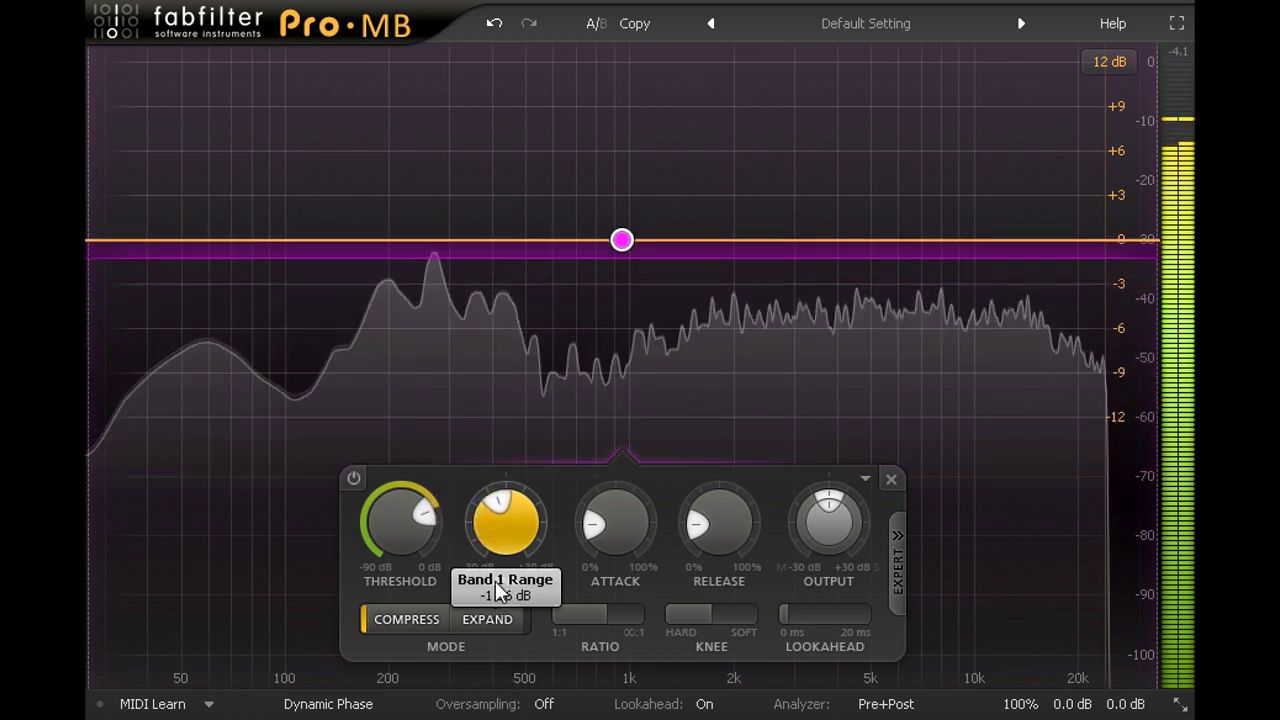
pyautogui.moveTo(493, 540); pyautogui.dragTo(502, 385)
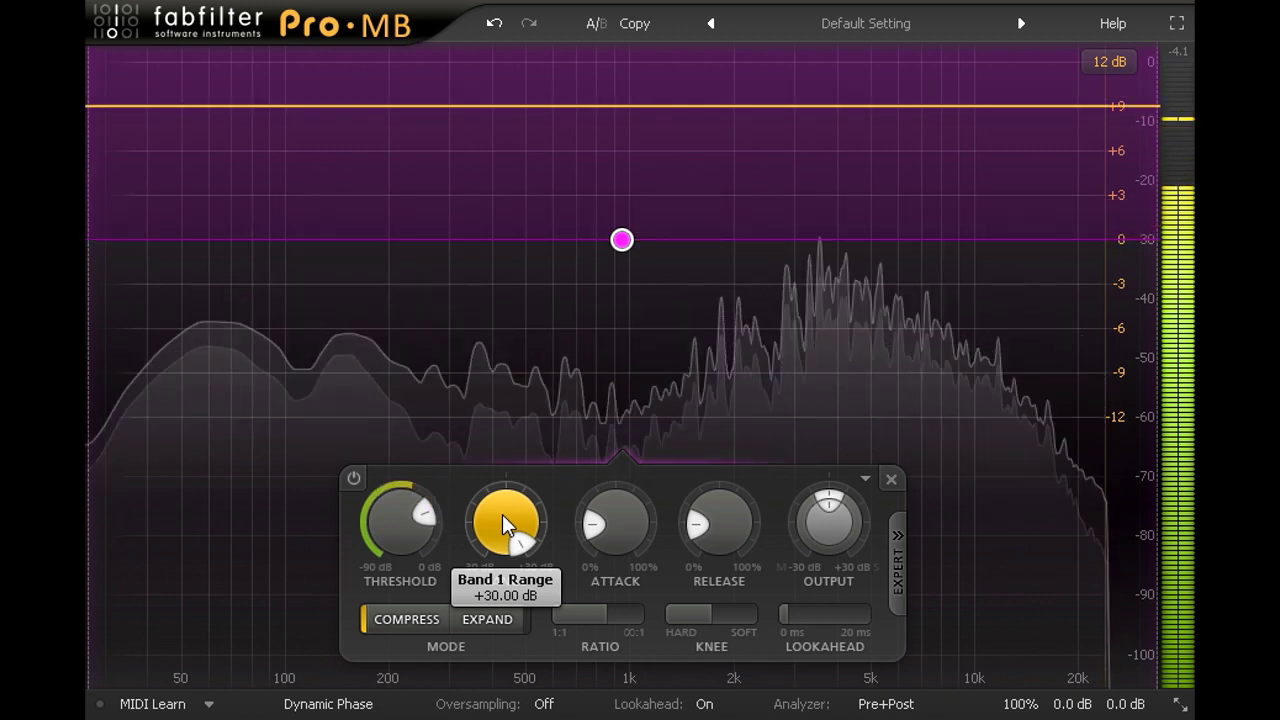
pyautogui.moveTo(502, 514); pyautogui.dragTo(493, 671)
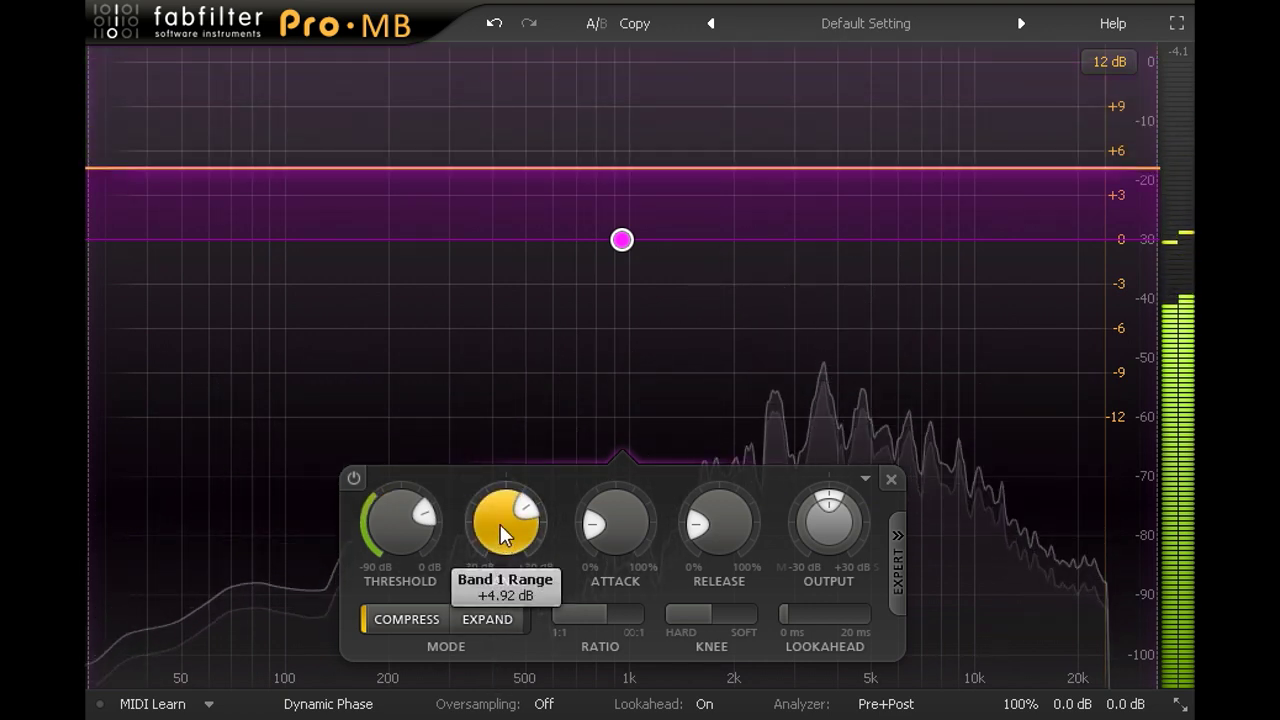
pyautogui.moveTo(500, 524)
pyautogui.mouseDown()
pyautogui.moveTo(502, 640)
pyautogui.moveTo(522, 646)
pyautogui.mouseUp()
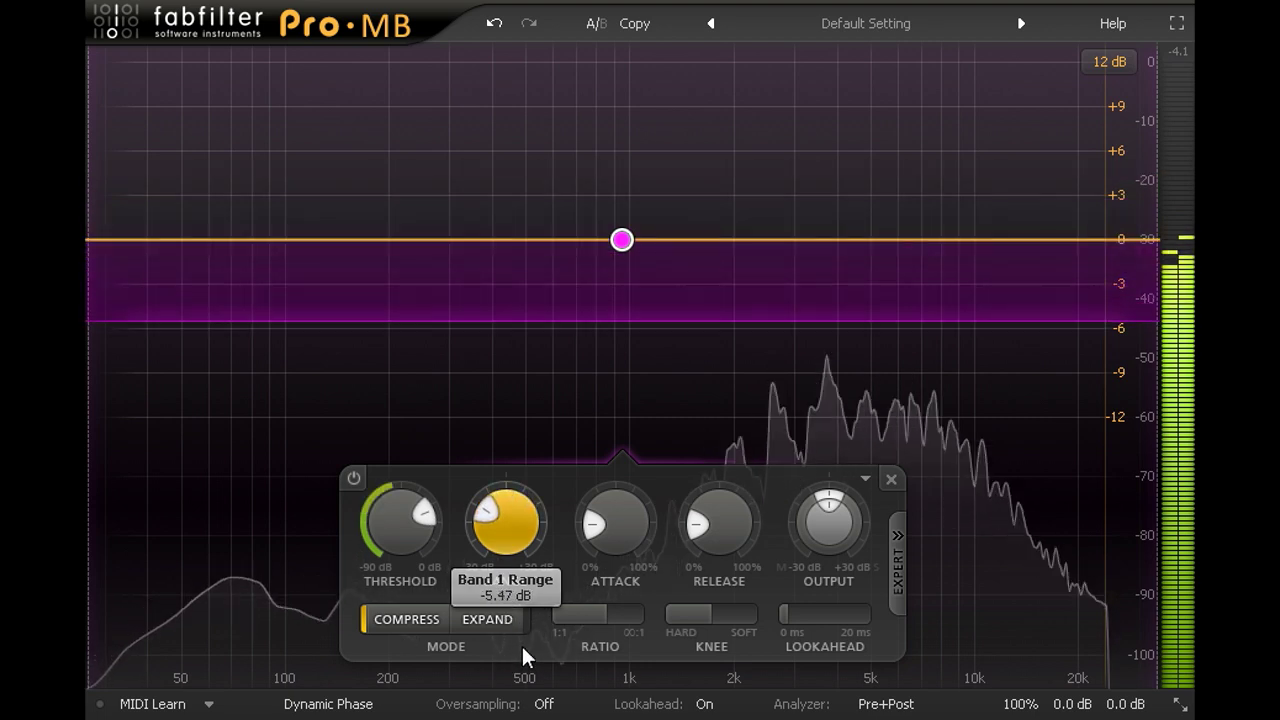
pyautogui.moveTo(840, 520); pyautogui.dragTo(840, 433)
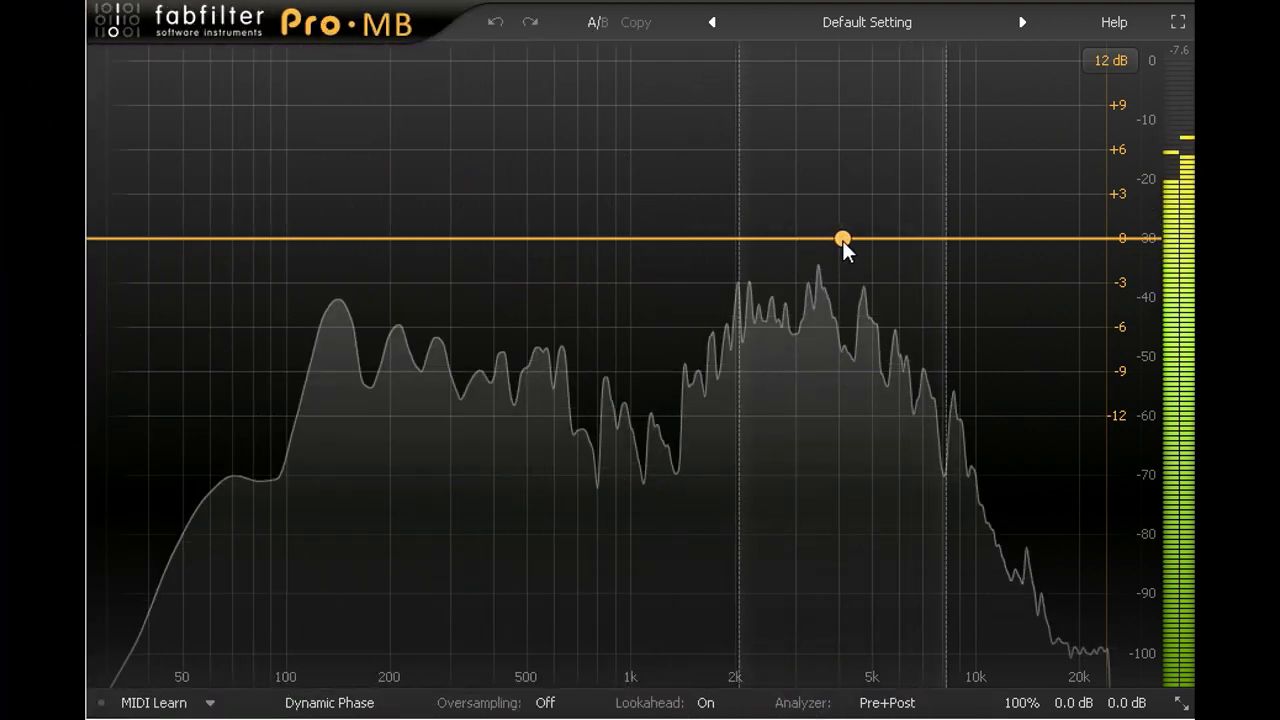
# - Add an upper-mid band at about 3.5 kHz with slightly less negative range and threshold near -16.7 dB
pyautogui.click(842, 240)
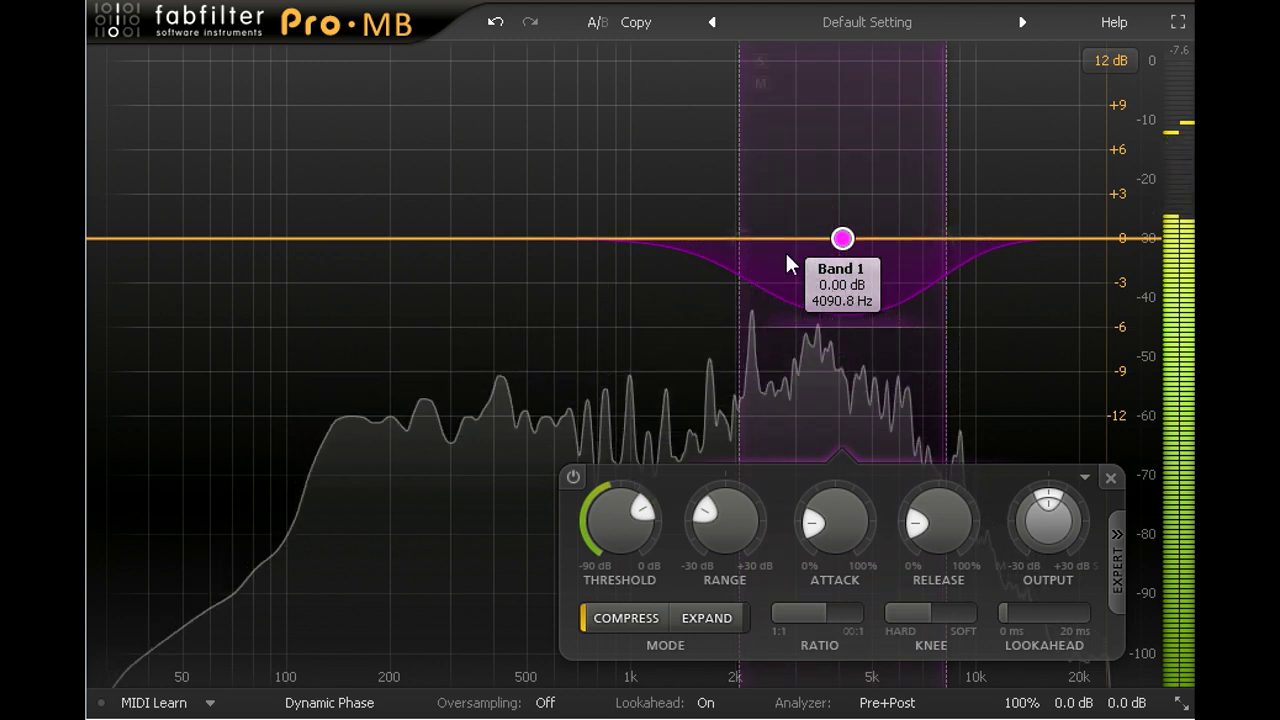
pyautogui.moveTo(740, 258); pyautogui.dragTo(720, 257)
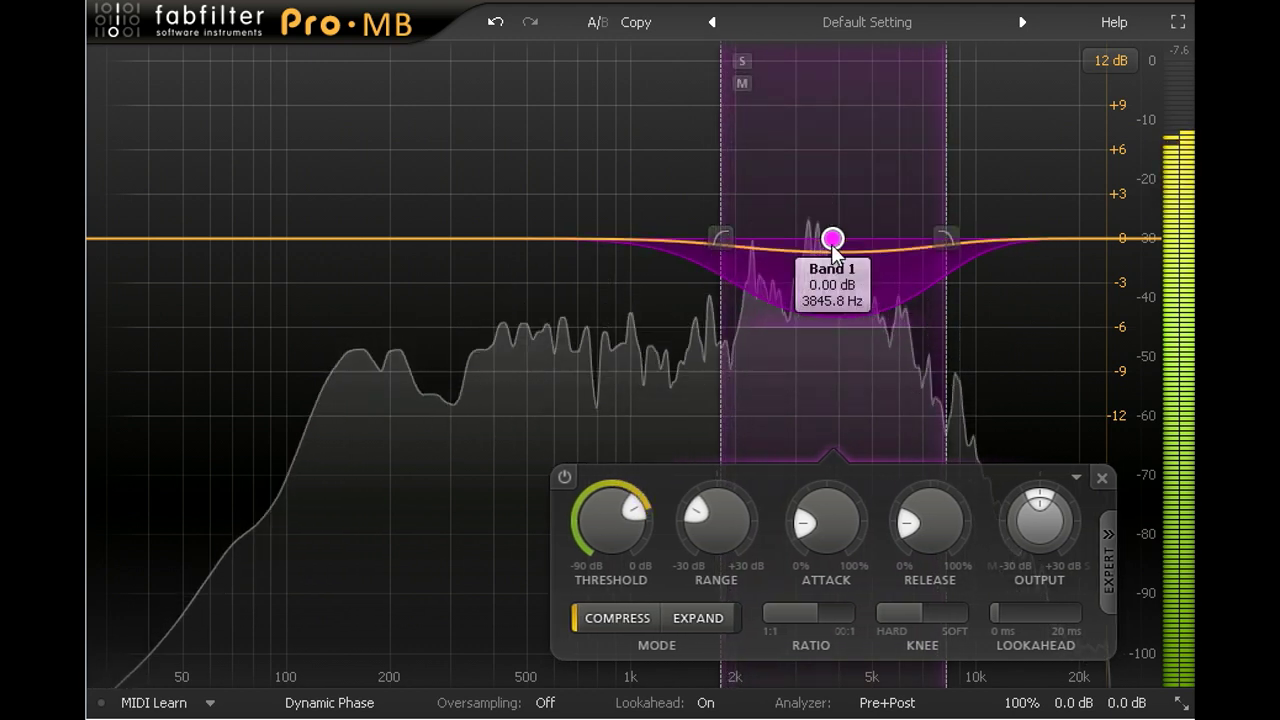
pyautogui.moveTo(831, 238); pyautogui.dragTo(819, 240)
pyautogui.moveTo(717, 520)
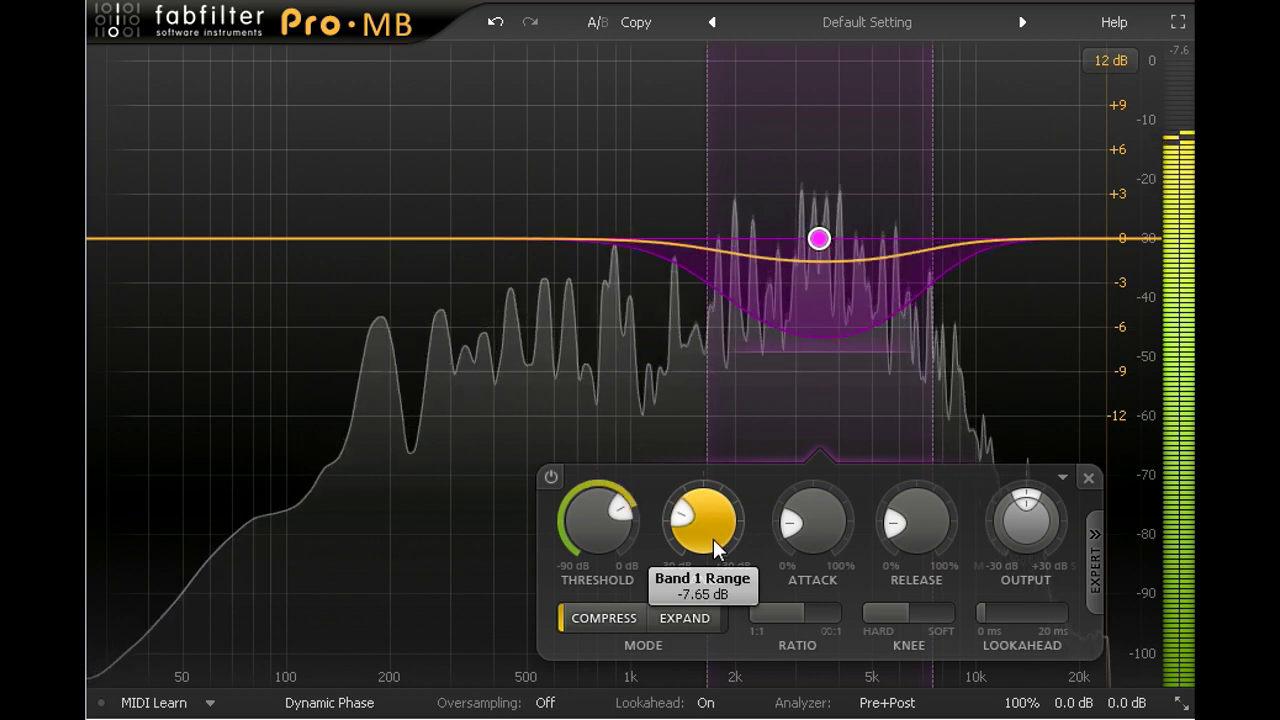
pyautogui.moveTo(713, 538); pyautogui.dragTo(714, 521)
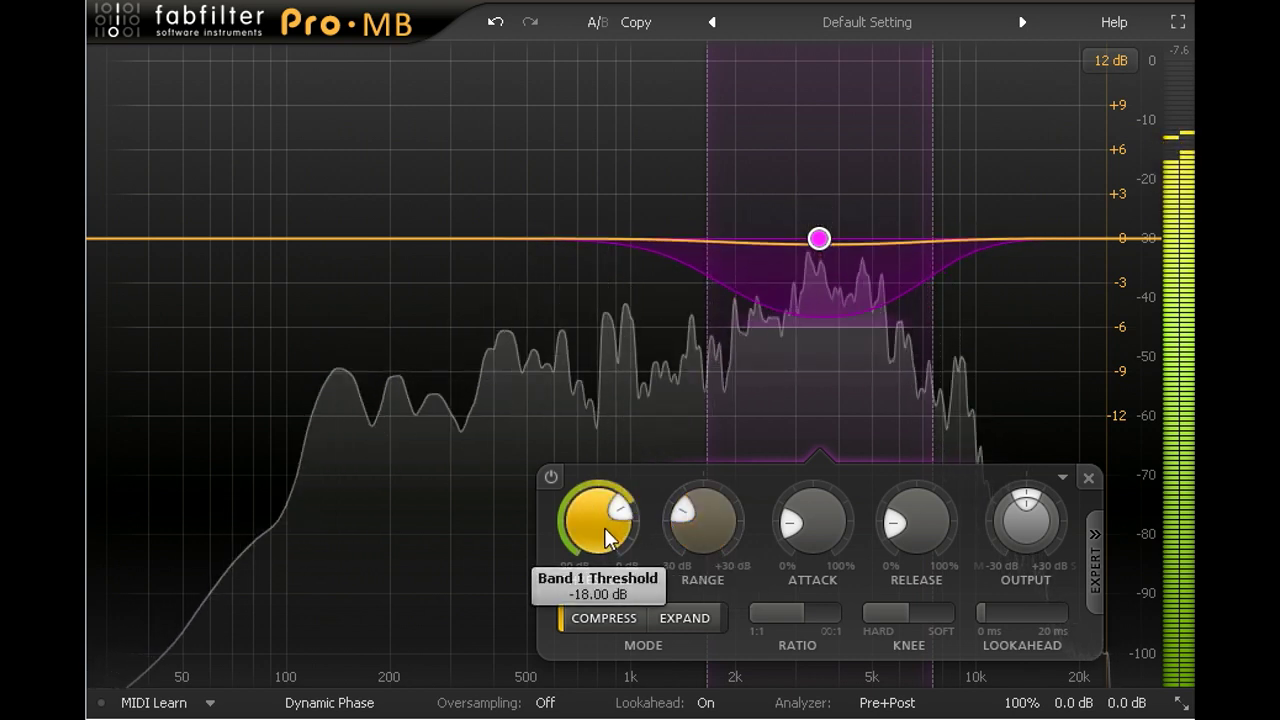
pyautogui.moveTo(593, 520); pyautogui.dragTo(593, 515)
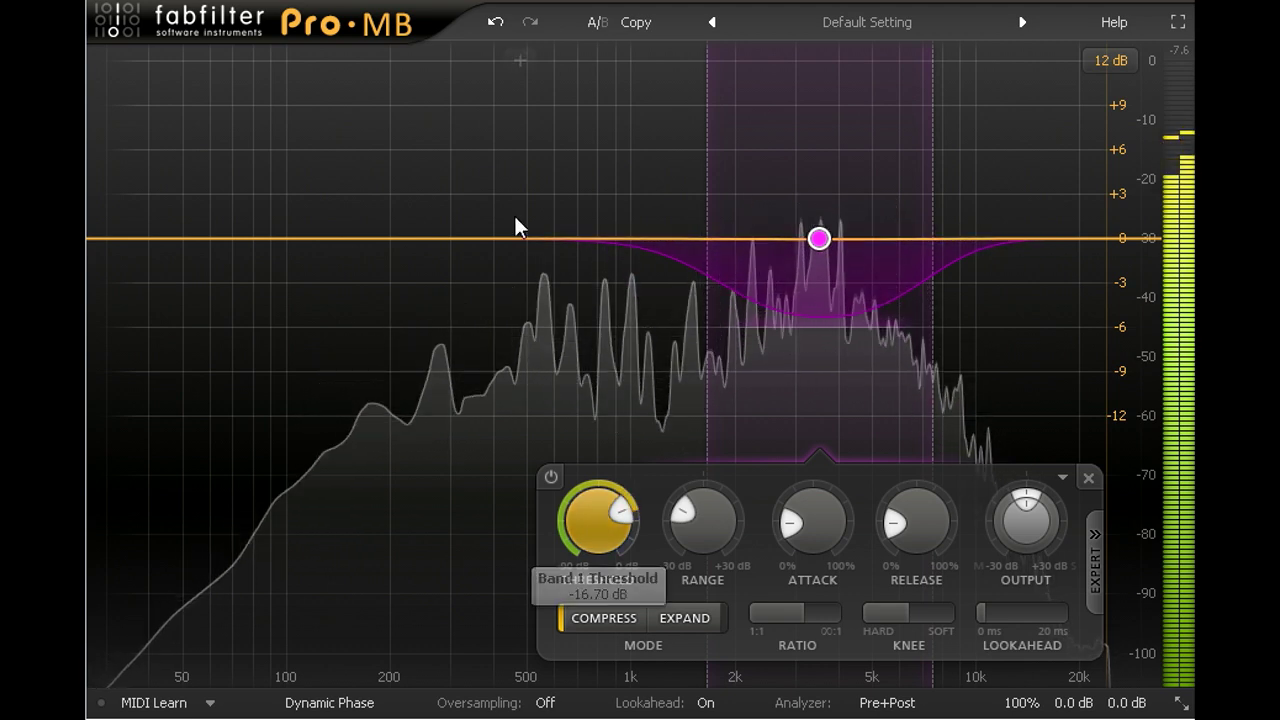
# - Add a low-mid band spanning about 125 Hz to 1.65 kHz
pyautogui.click(478, 62)
pyautogui.moveTo(587, 103); pyautogui.dragTo(706, 96)
pyautogui.moveTo(380, 135); pyautogui.dragTo(329, 137)
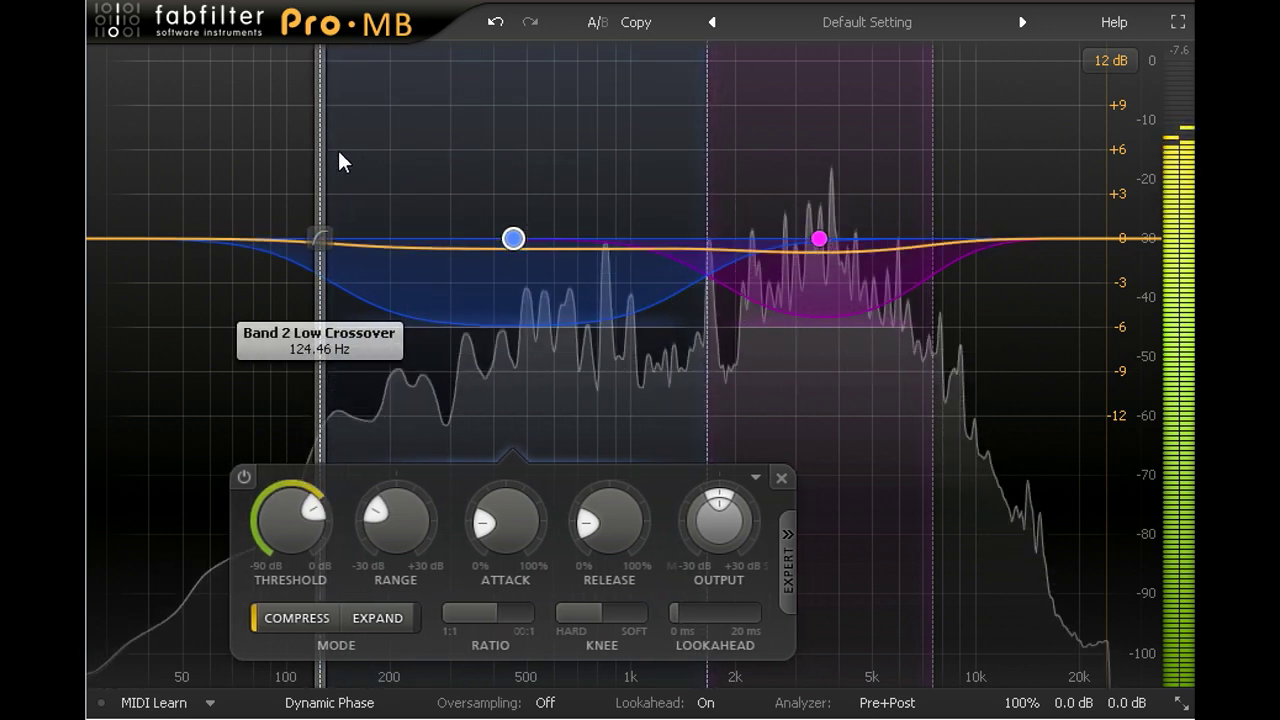
# - Raise the low-mid band's gain, reset its output to 0 dB, flip its range positive and nudge its threshold
pyautogui.moveTo(512, 238); pyautogui.dragTo(513, 139)
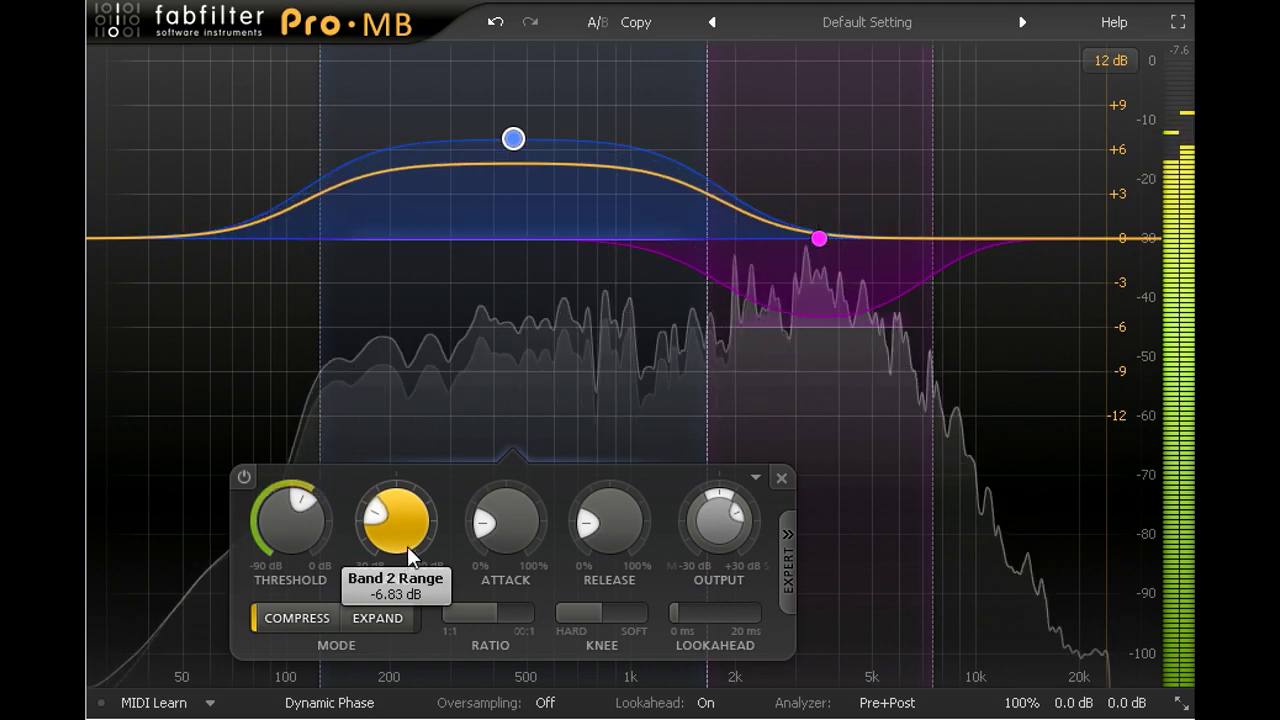
pyautogui.doubleClick(716, 522)
pyautogui.moveTo(413, 527); pyautogui.dragTo(415, 386)
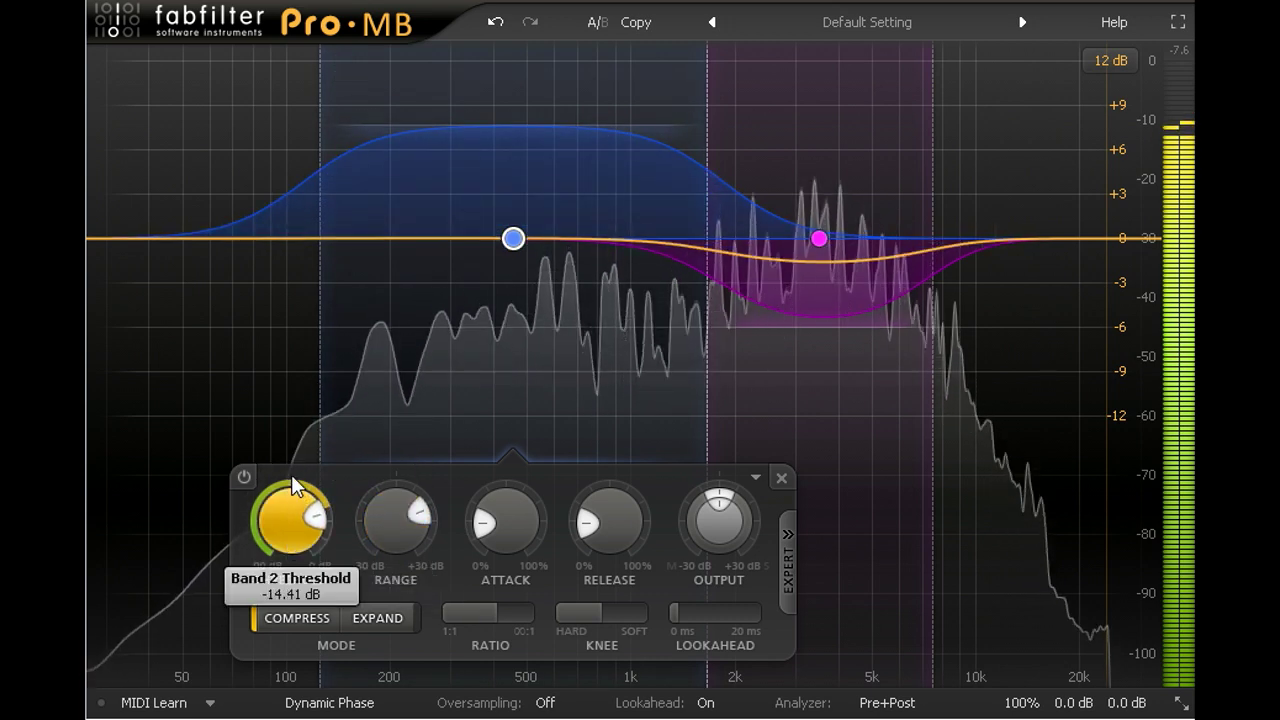
pyautogui.moveTo(296, 431); pyautogui.dragTo(302, 441)
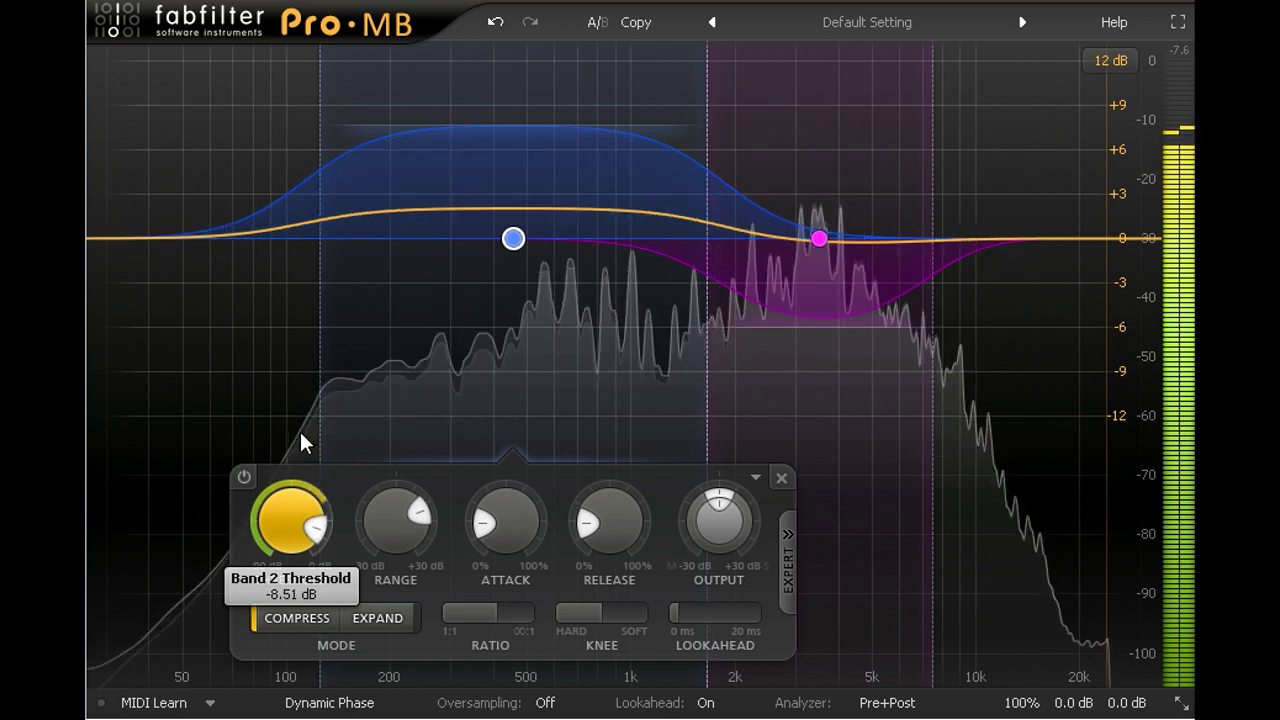
pyautogui.moveTo(301, 434); pyautogui.dragTo(301, 434)
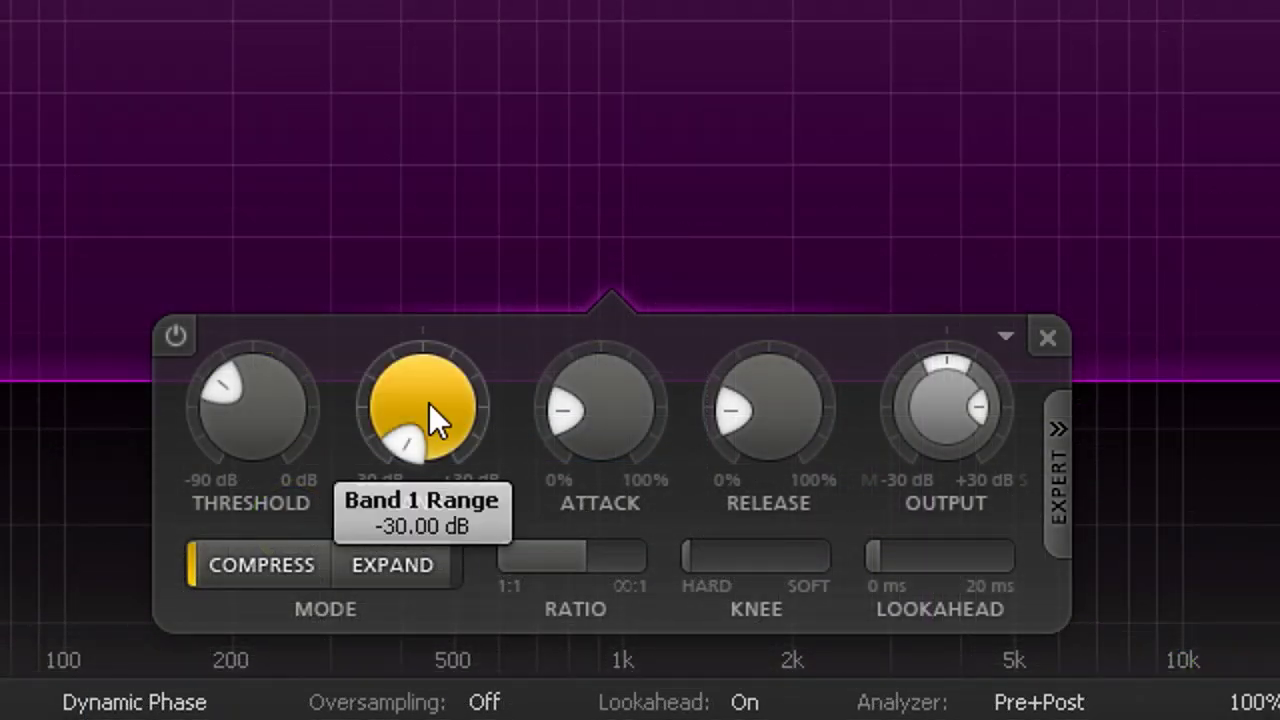
pyautogui.moveTo(601, 613)
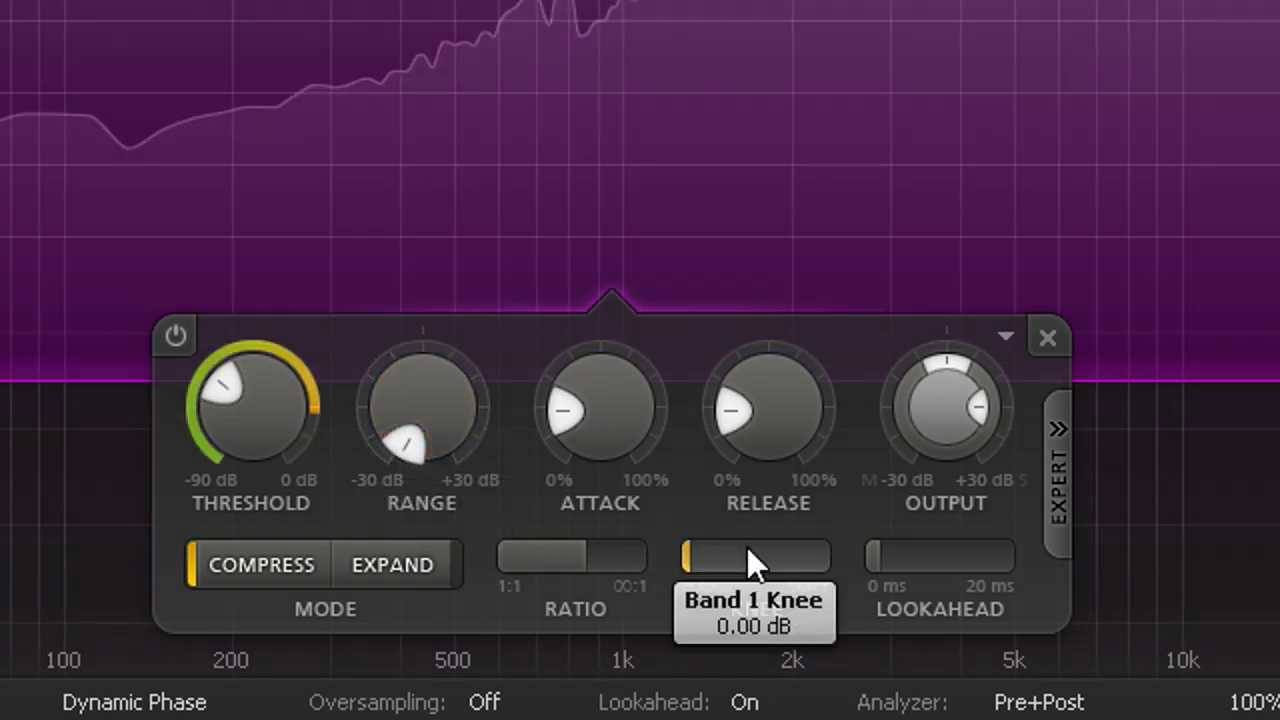
# - Push the upper-mid band's Ratio slider fully right to 100:1
pyautogui.moveTo(547, 555); pyautogui.dragTo(845, 565)
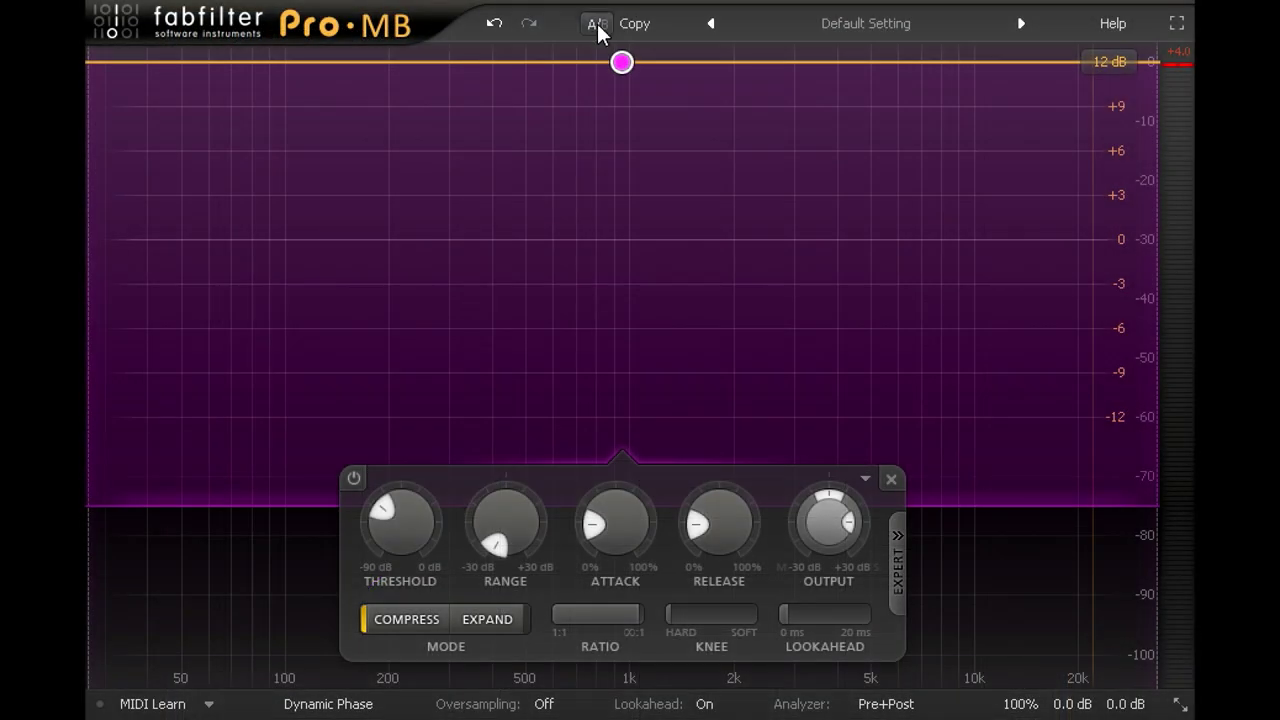
# - Switch to the alternate A/B setting and set the upper-mid band's ratio to about 4.2:1
pyautogui.click(597, 23)
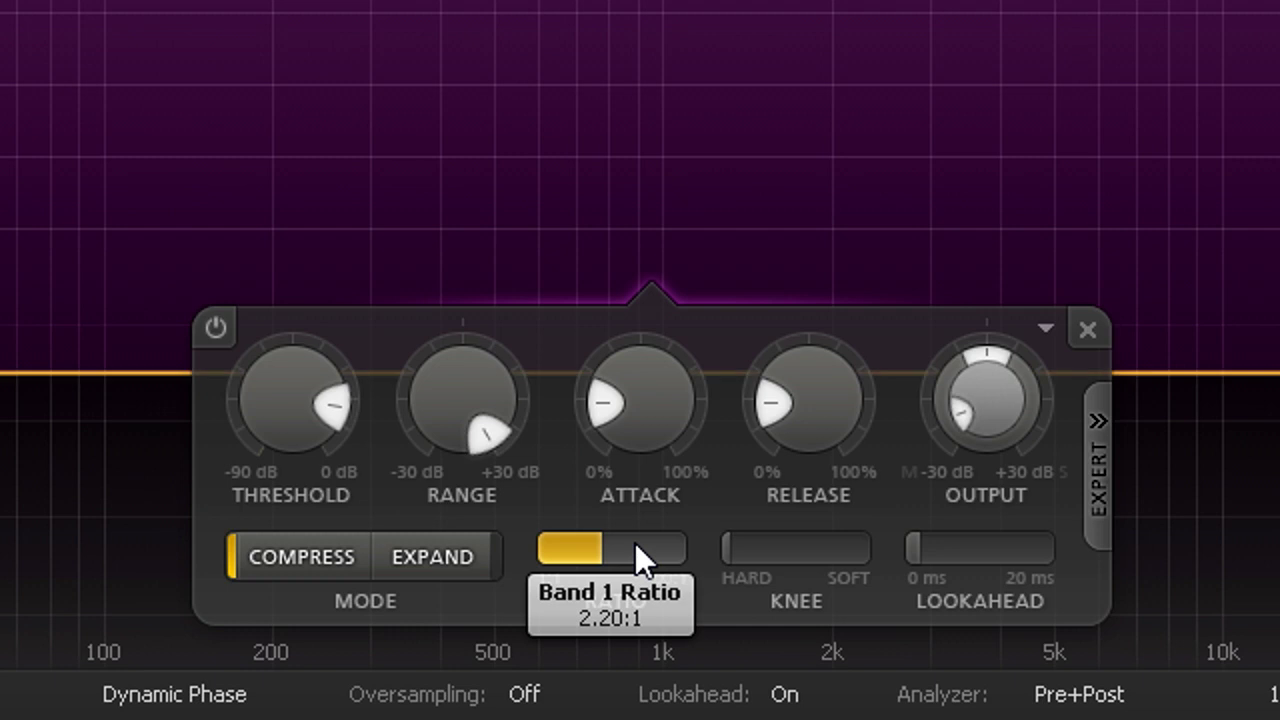
pyautogui.moveTo(638, 541); pyautogui.dragTo(781, 549)
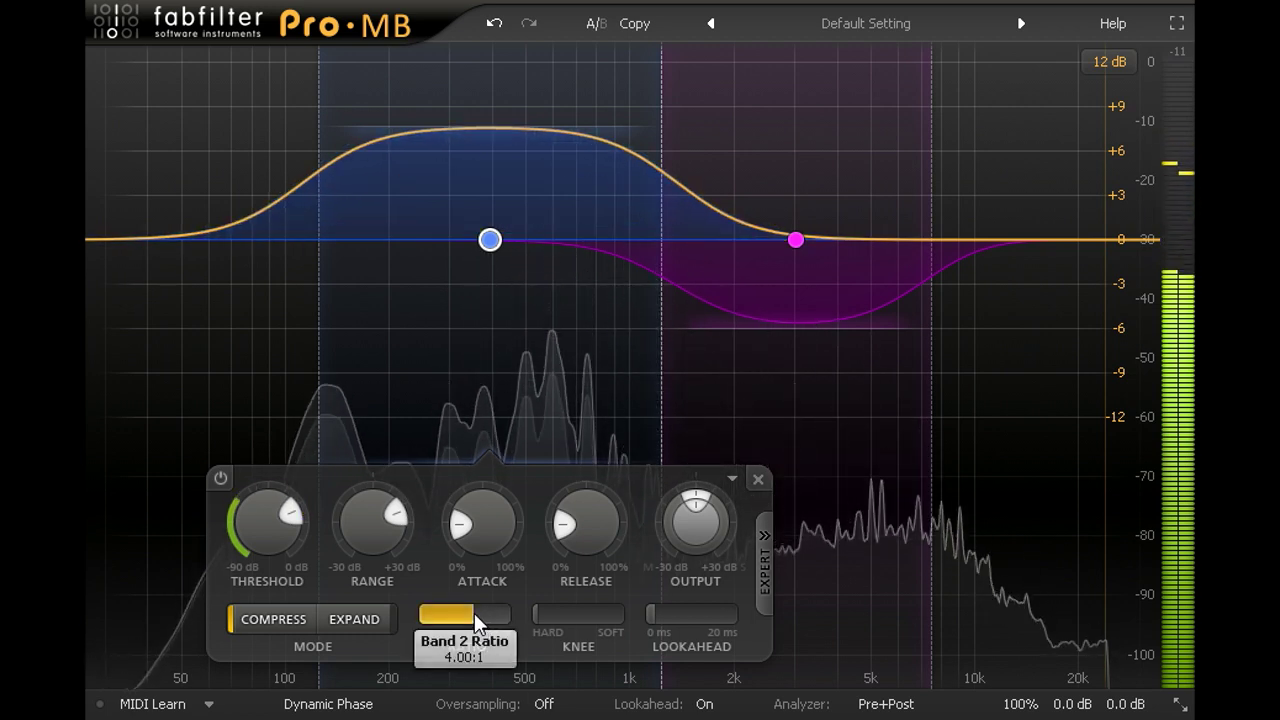
# - Set the low-mid band's ratio near 10:1, compare with global bypass, and raise its upward range
pyautogui.moveTo(474, 613); pyautogui.dragTo(623, 605)
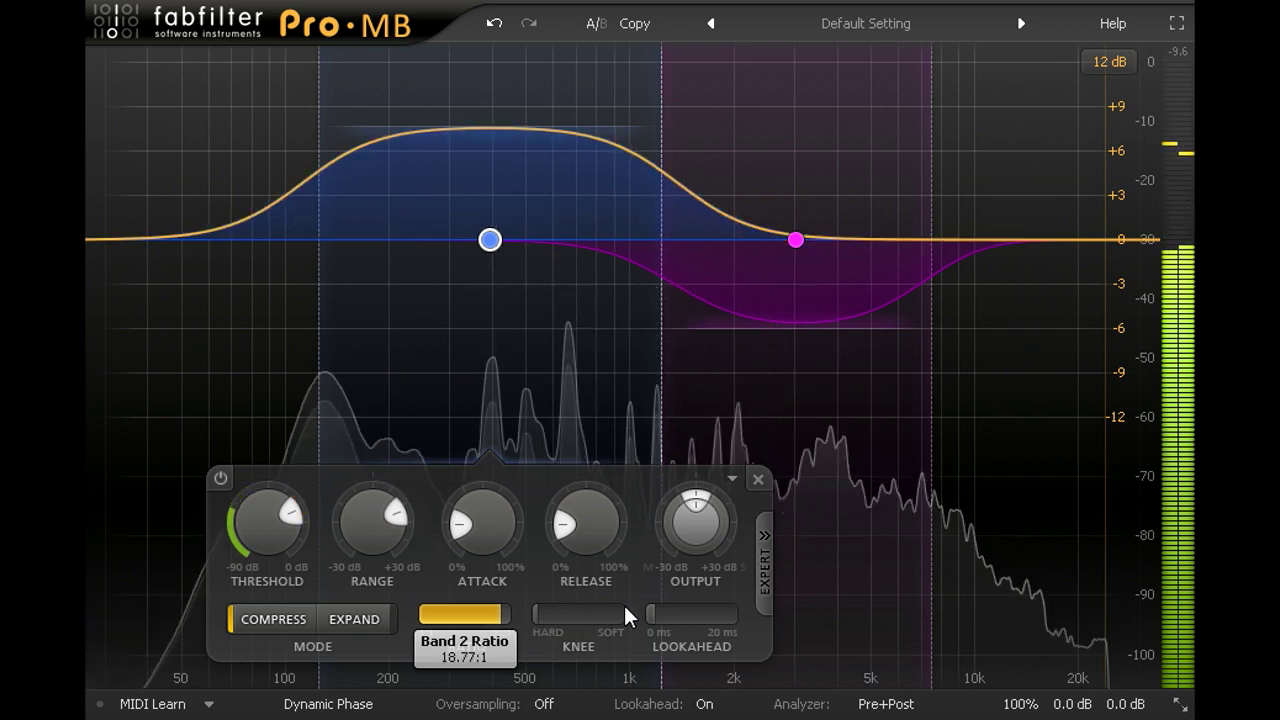
pyautogui.moveTo(624, 605); pyautogui.dragTo(602, 602)
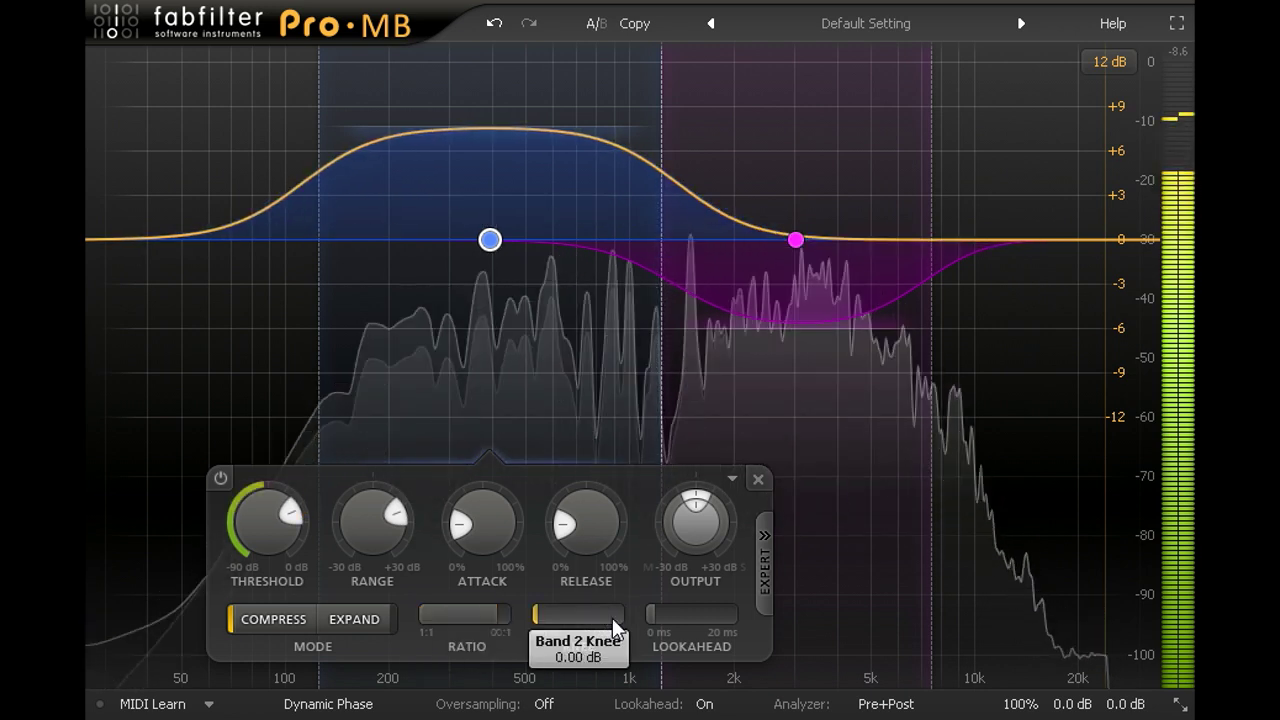
pyautogui.moveTo(1020, 703)
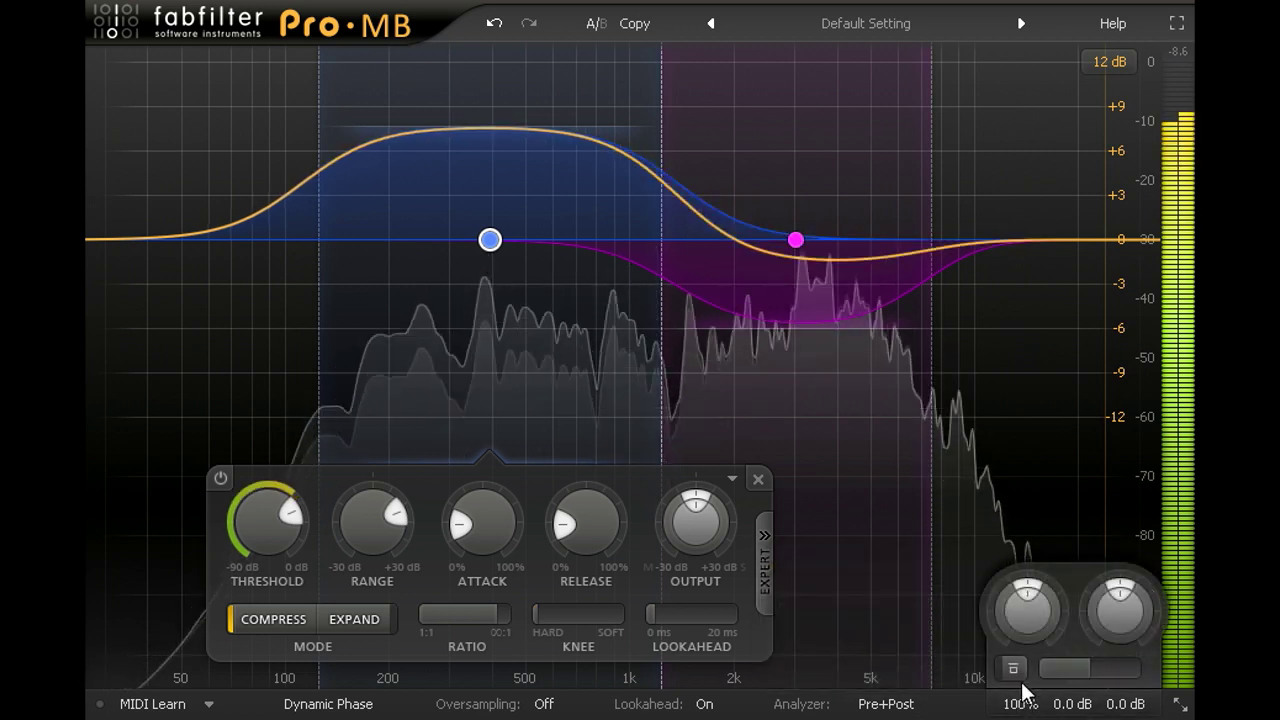
pyautogui.click(1014, 665)
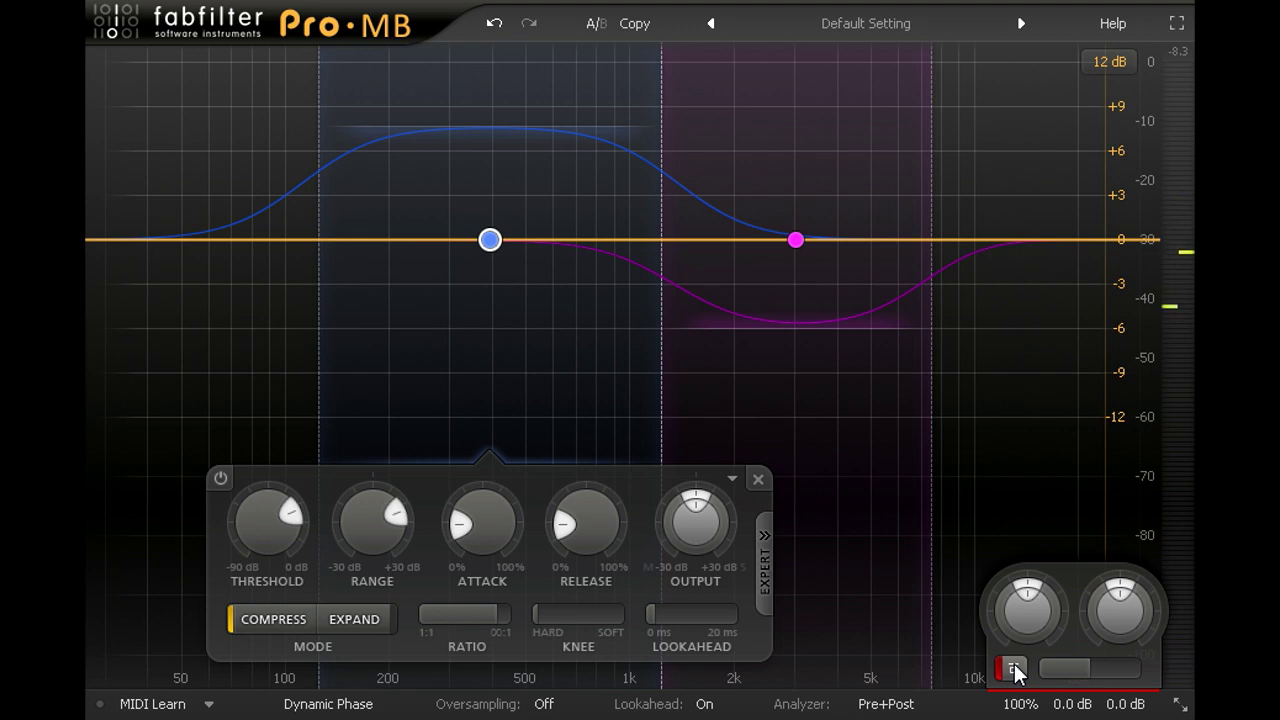
pyautogui.click(1013, 668)
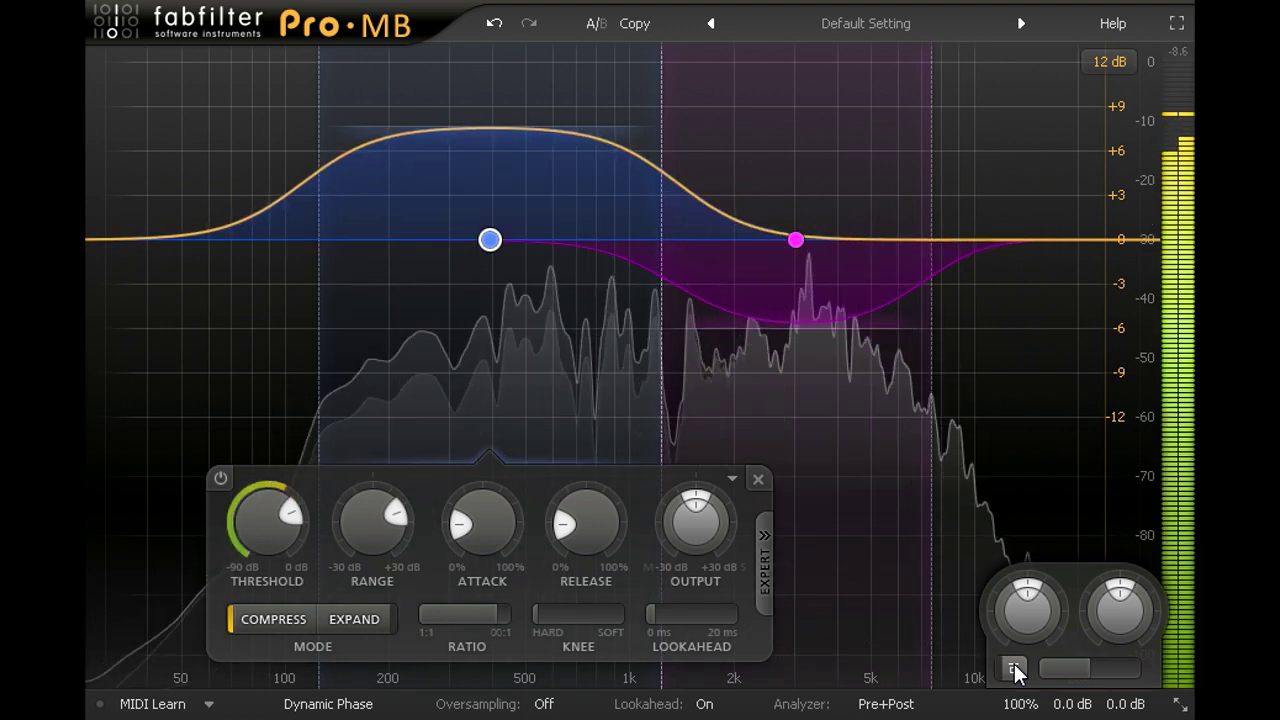
pyautogui.moveTo(371, 535)
pyautogui.mouseDown()
pyautogui.moveTo(369, 473)
pyautogui.moveTo(389, 569)
pyautogui.mouseUp()
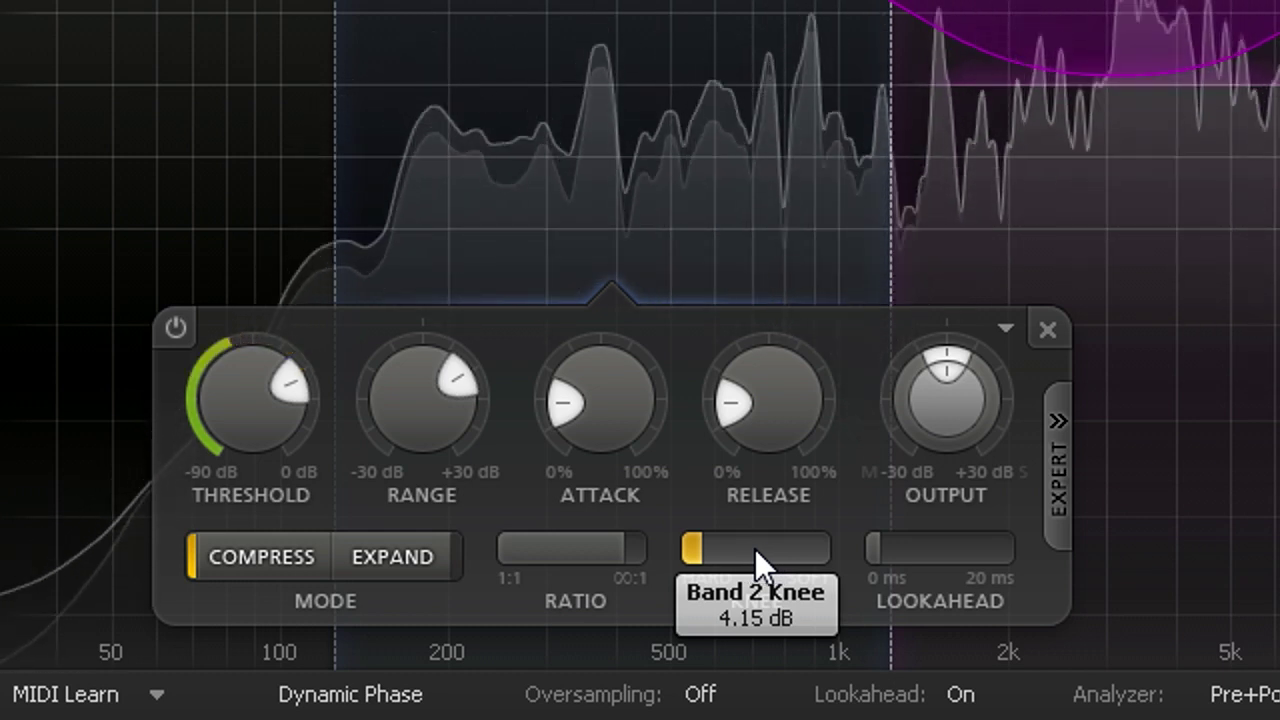
# - Soften the low-mid band's knee to about 4.5 dB
pyautogui.moveTo(755, 549); pyautogui.dragTo(773, 549)
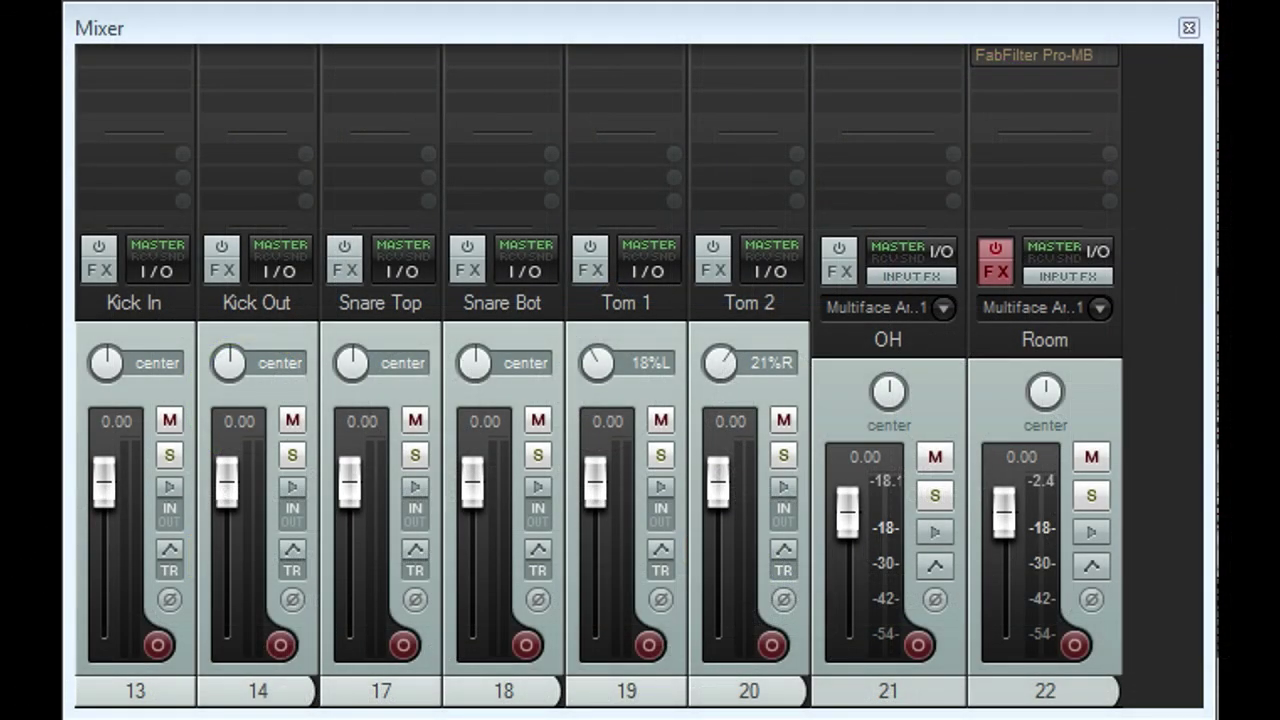
# - Re-enable Pro-MB on the Room track and ride its fader, settling near +0.2 dB
pyautogui.click(1016, 338)
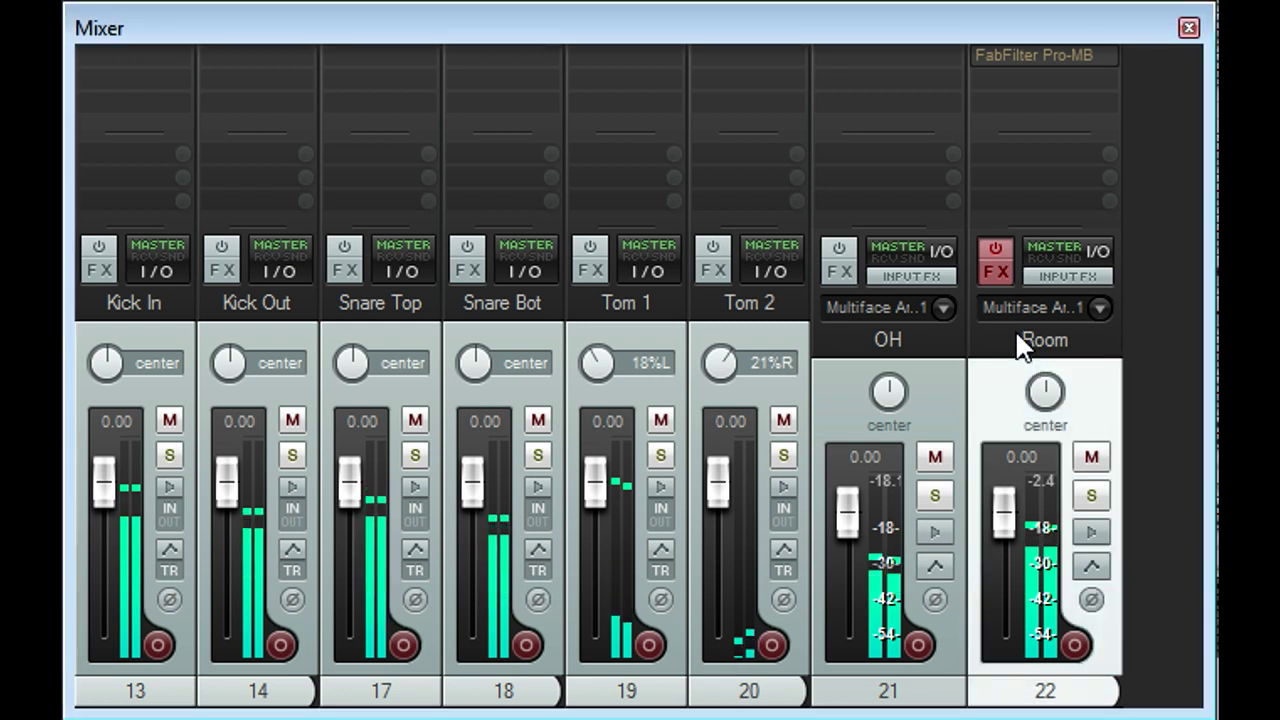
pyautogui.click(998, 250)
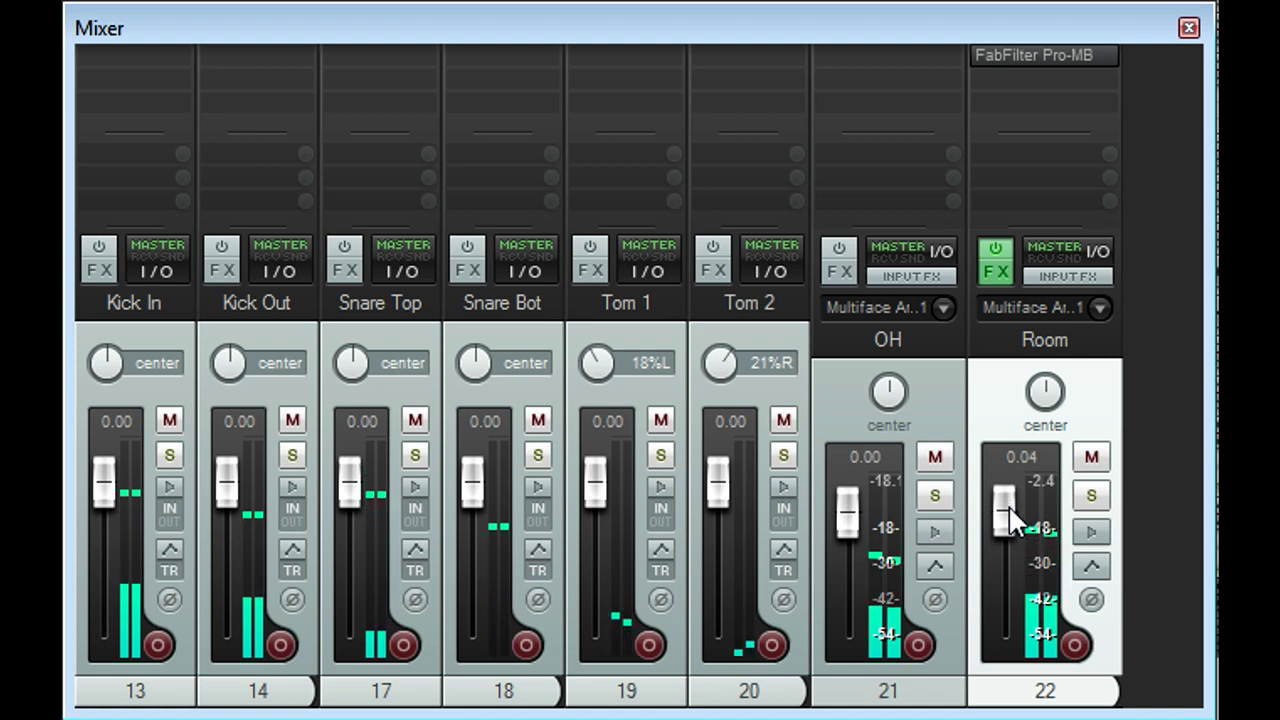
pyautogui.moveTo(1009, 507); pyautogui.dragTo(1008, 486)
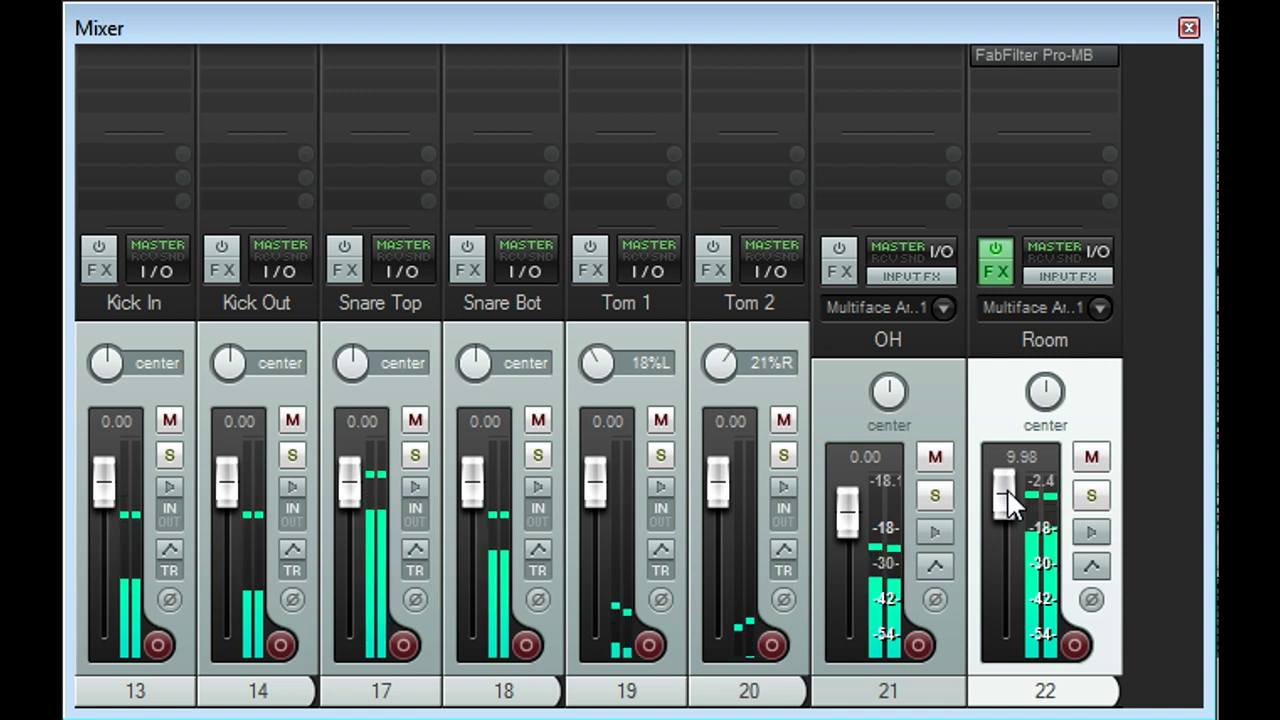
pyautogui.moveTo(1007, 488); pyautogui.dragTo(1008, 497)
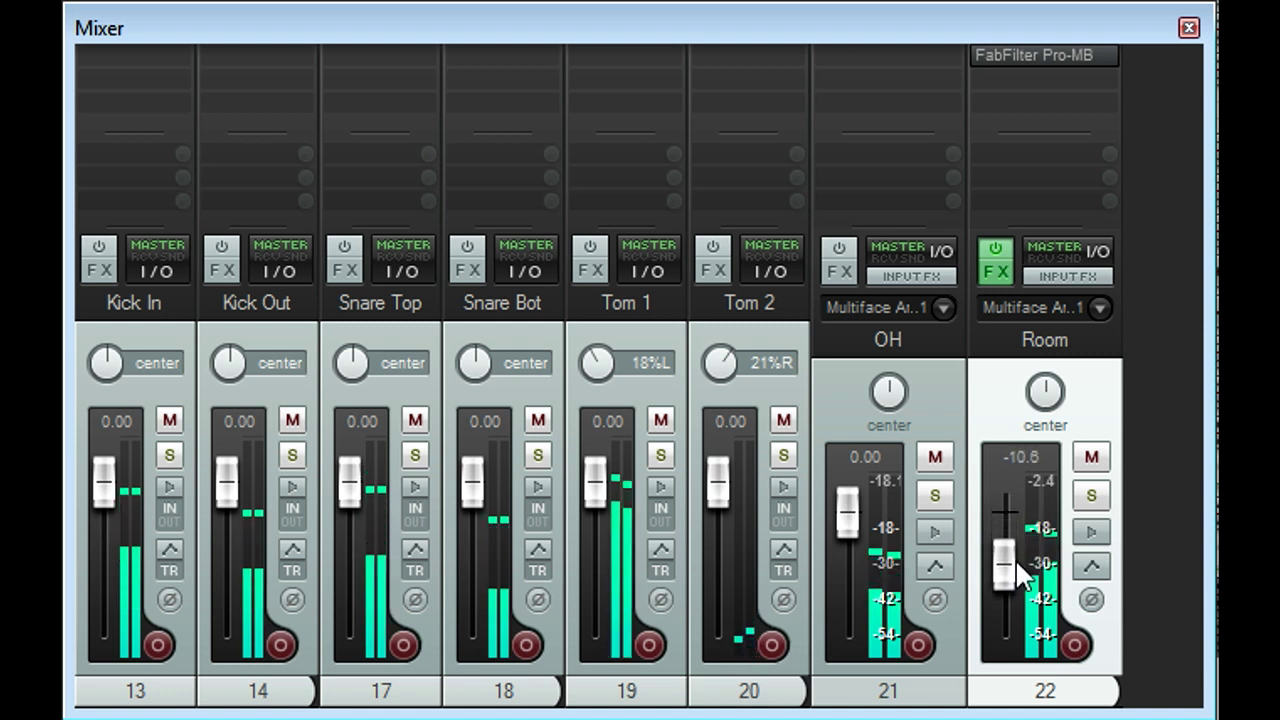
pyautogui.moveTo(1016, 600)
pyautogui.mouseDown()
pyautogui.moveTo(1016, 625)
pyautogui.moveTo(1007, 572)
pyautogui.mouseUp()
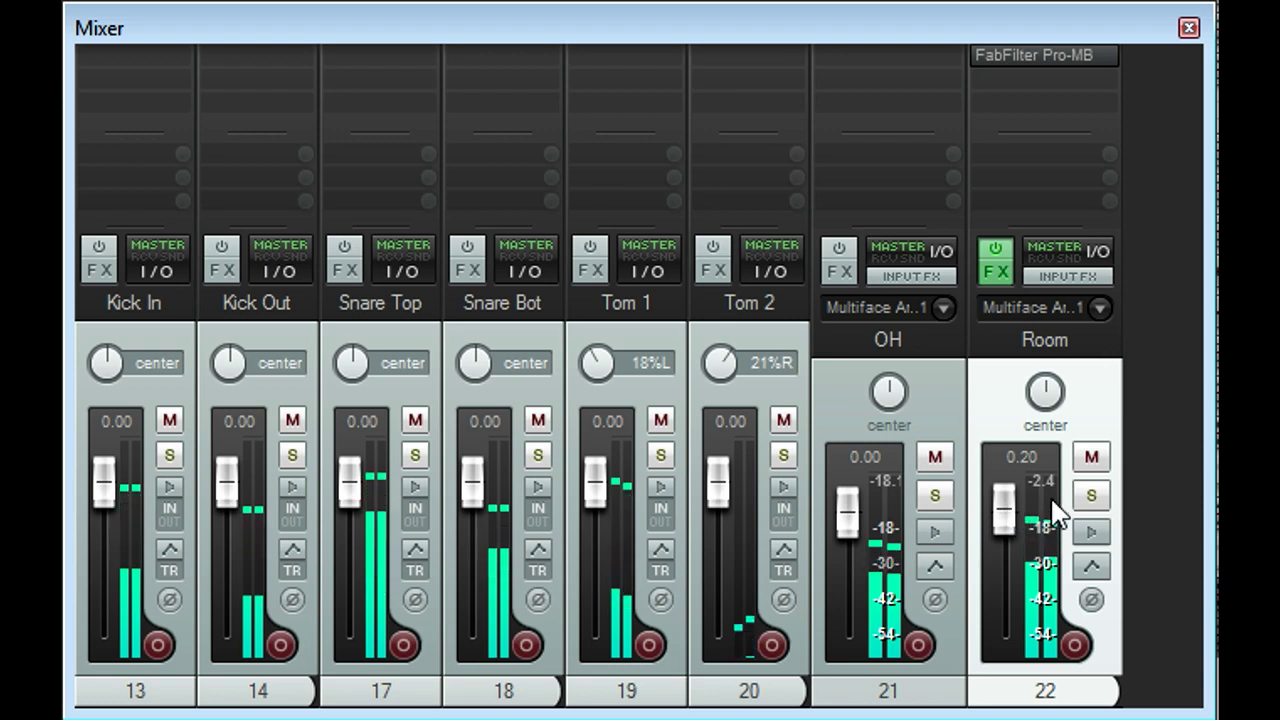
# - Solo the Room track and raise band 1's range to about +10 dB
pyautogui.click(1092, 497)
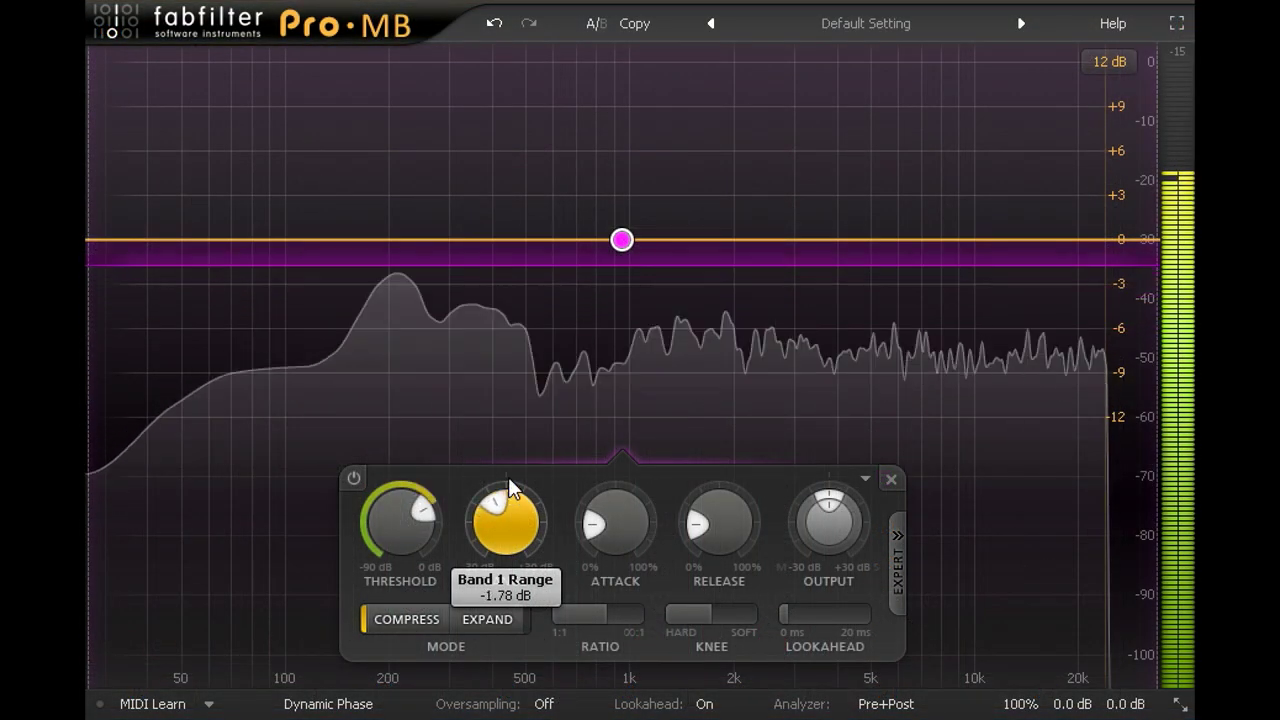
pyautogui.moveTo(509, 480); pyautogui.dragTo(519, 342)
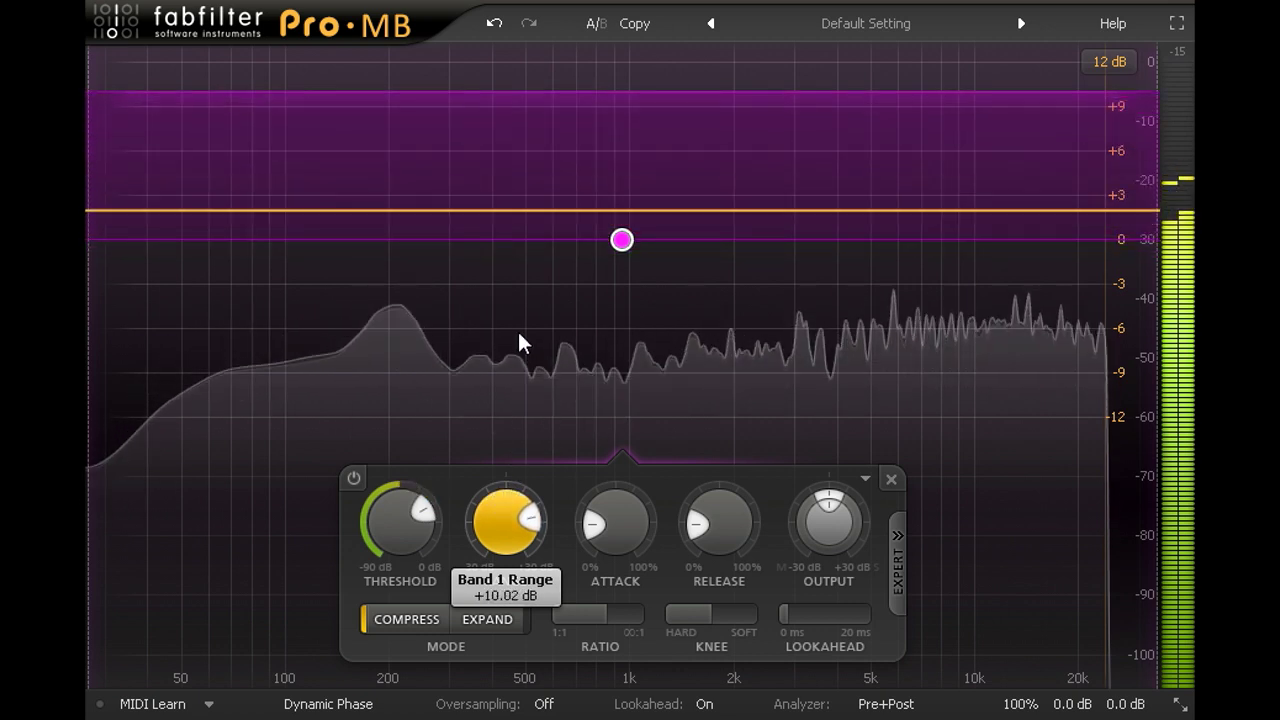
pyautogui.moveTo(519, 335); pyautogui.dragTo(519, 335)
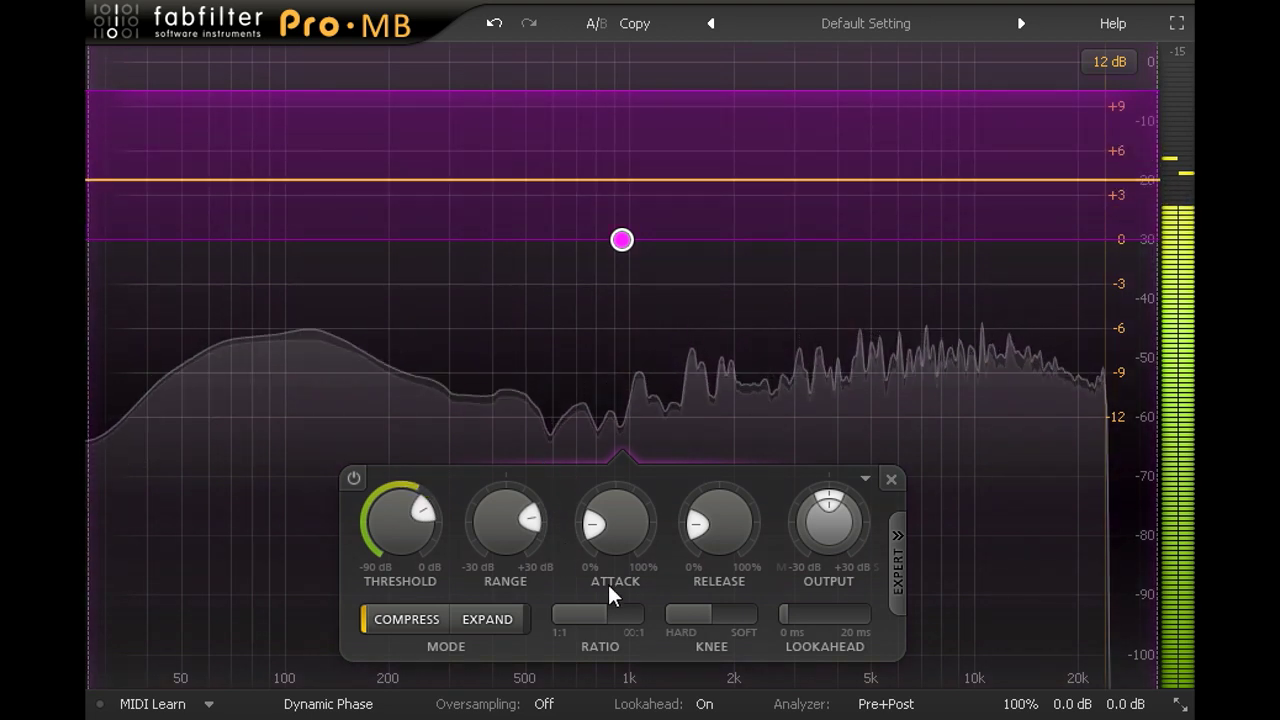
# - Make band 1's knee fully hard at 0 dB and set its threshold near -20 dB
pyautogui.moveTo(691, 612)
pyautogui.mouseDown()
pyautogui.moveTo(509, 593)
pyautogui.moveTo(697, 612)
pyautogui.mouseUp()
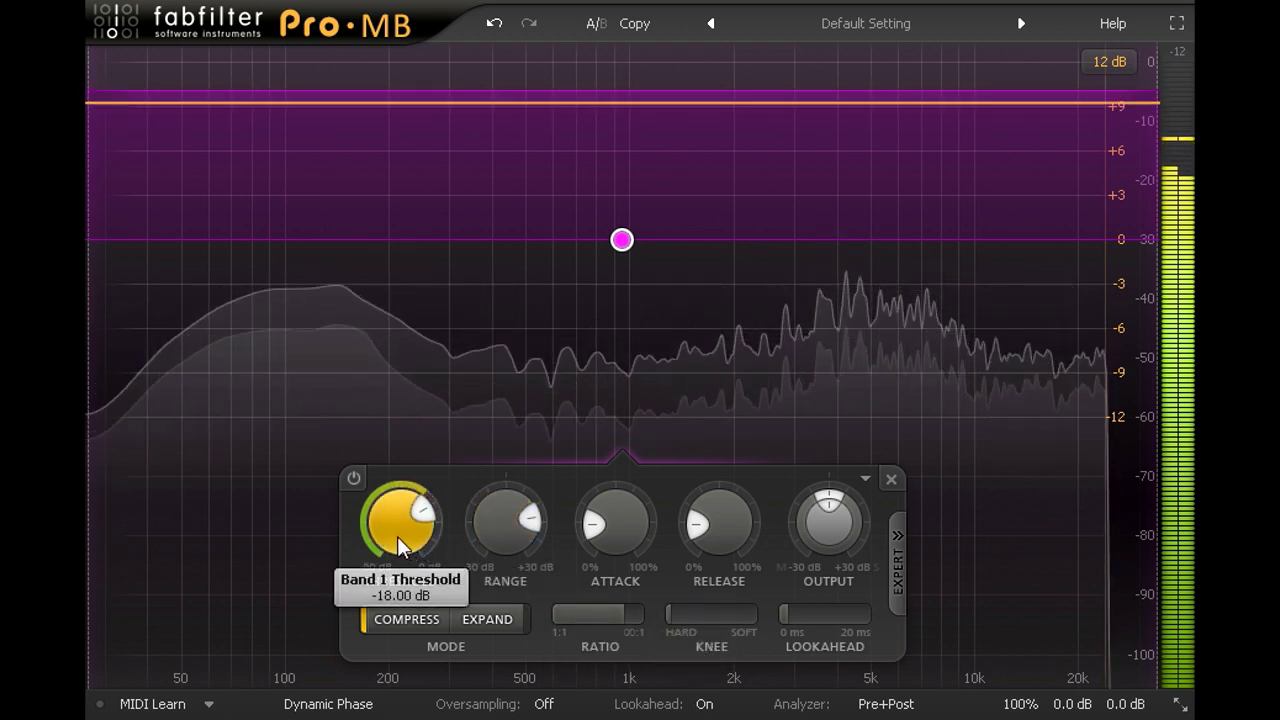
pyautogui.moveTo(397, 536)
pyautogui.mouseDown()
pyautogui.moveTo(394, 517)
pyautogui.moveTo(394, 567)
pyautogui.moveTo(395, 529)
pyautogui.moveTo(395, 542)
pyautogui.mouseUp()
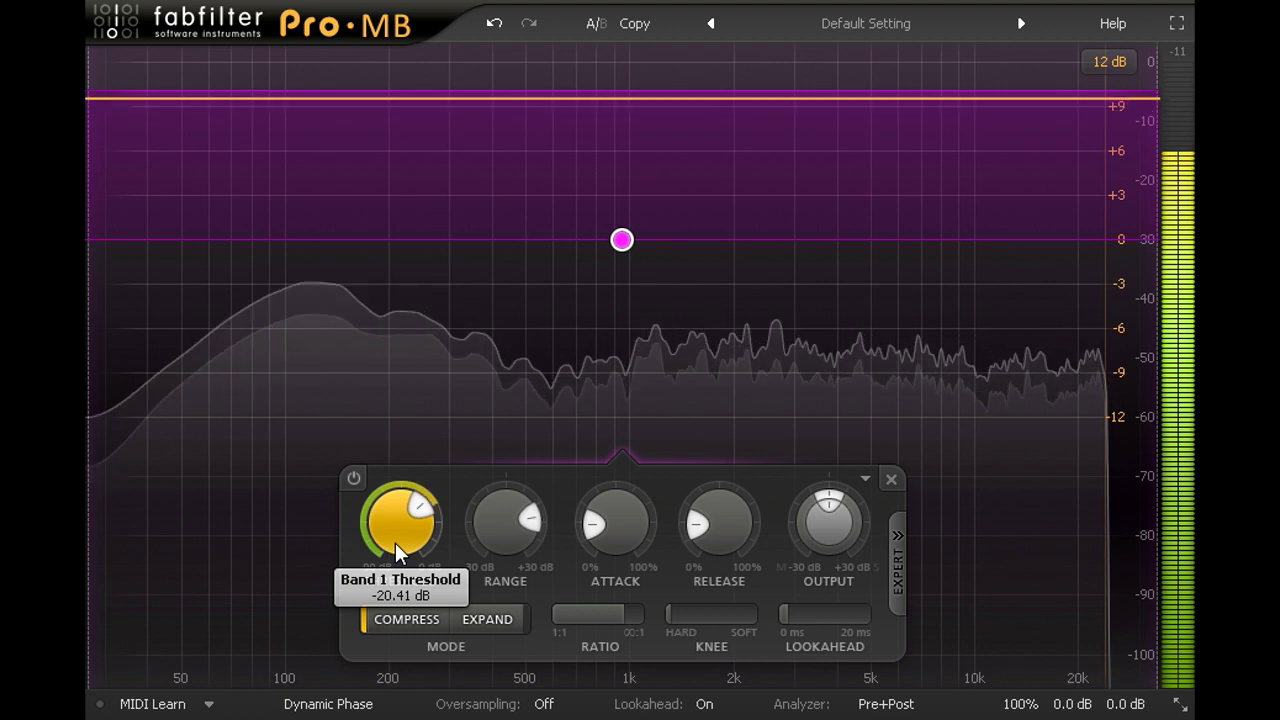
pyautogui.moveTo(395, 542); pyautogui.dragTo(399, 534)
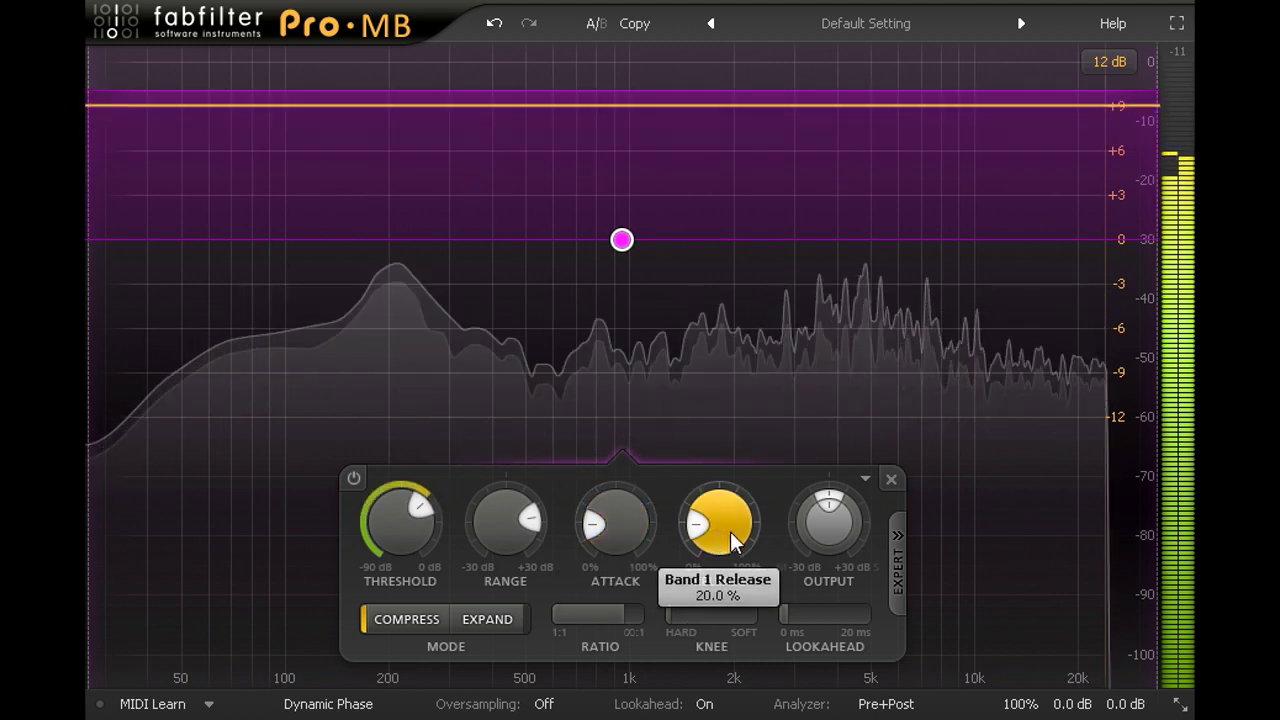
# - Settle band 1's attack near 7% and add about 1.4 ms of lookahead
pyautogui.moveTo(637, 525); pyautogui.dragTo(645, 302)
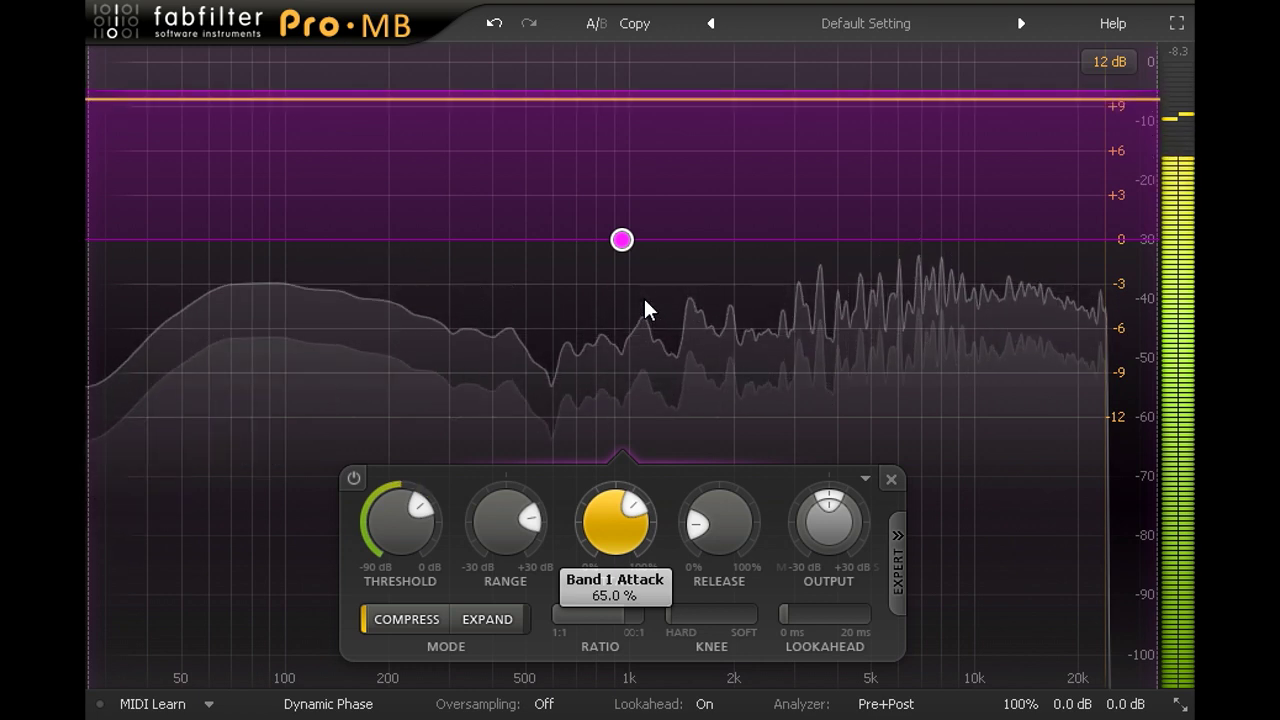
pyautogui.moveTo(643, 297)
pyautogui.mouseDown()
pyautogui.moveTo(644, 500)
pyautogui.moveTo(614, 666)
pyautogui.moveTo(613, 643)
pyautogui.moveTo(637, 630)
pyautogui.mouseUp()
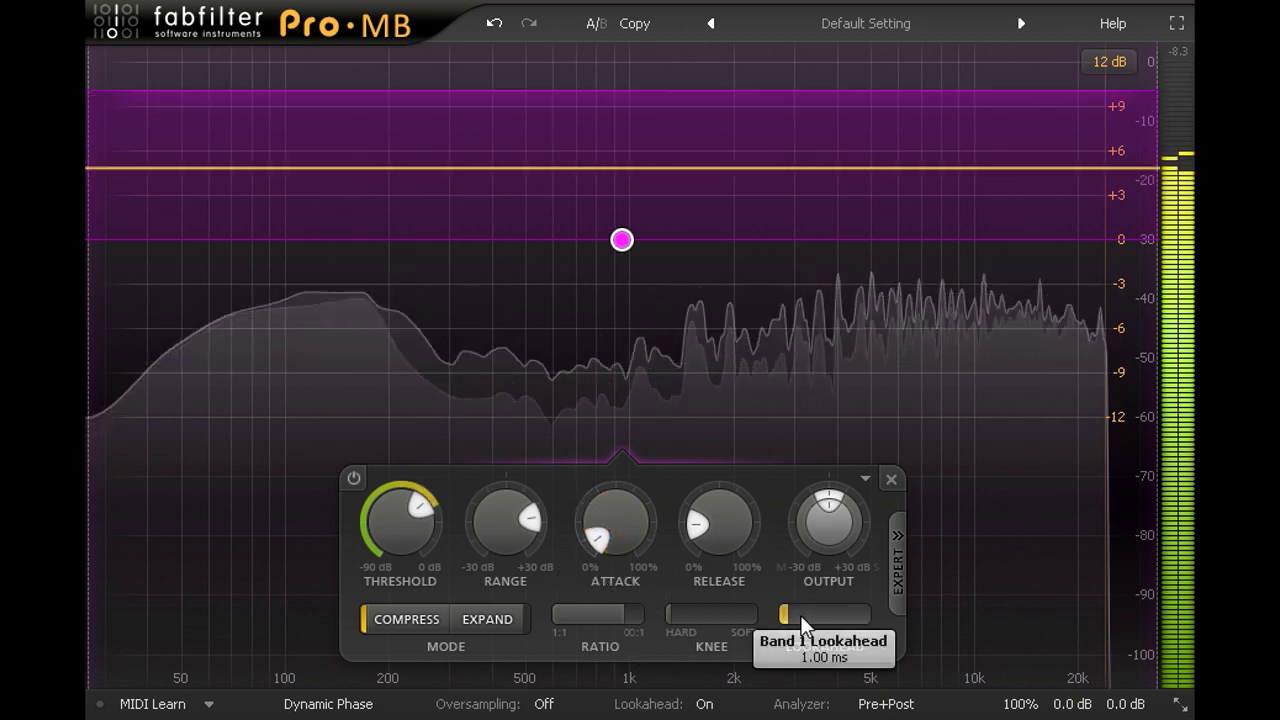
pyautogui.moveTo(801, 618); pyautogui.dragTo(832, 617)
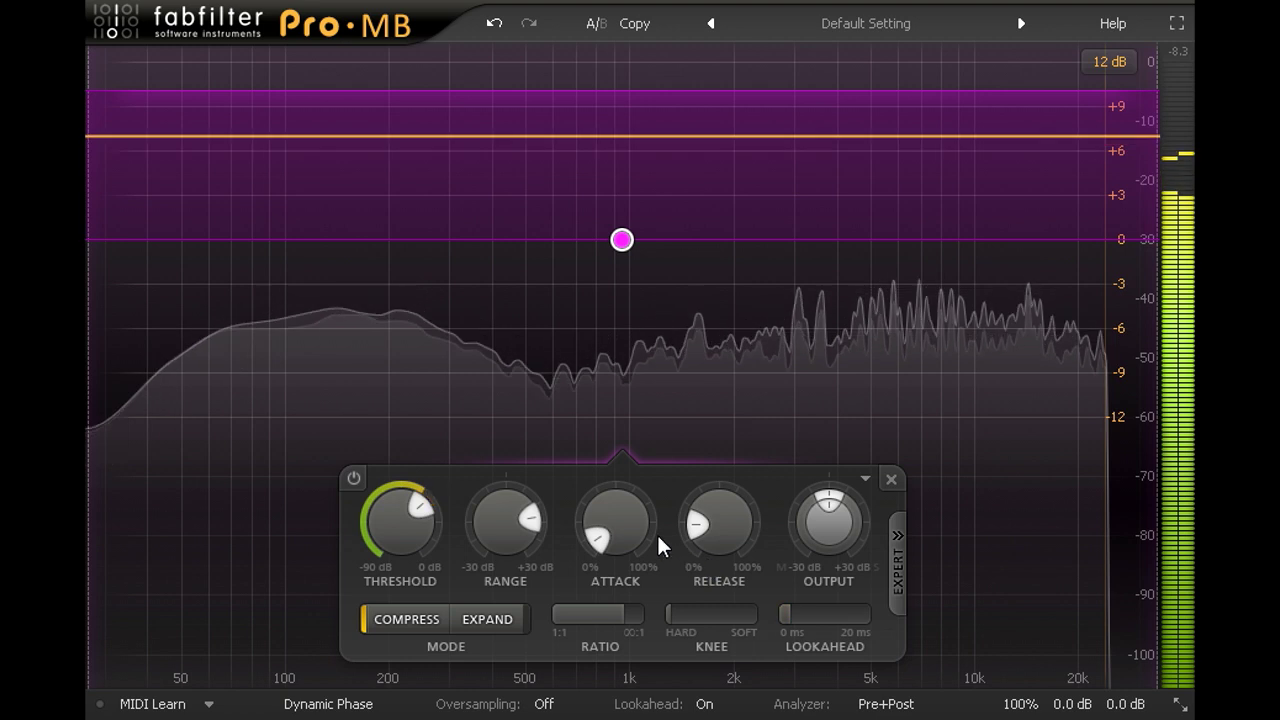
pyautogui.moveTo(640, 515); pyautogui.dragTo(640, 525)
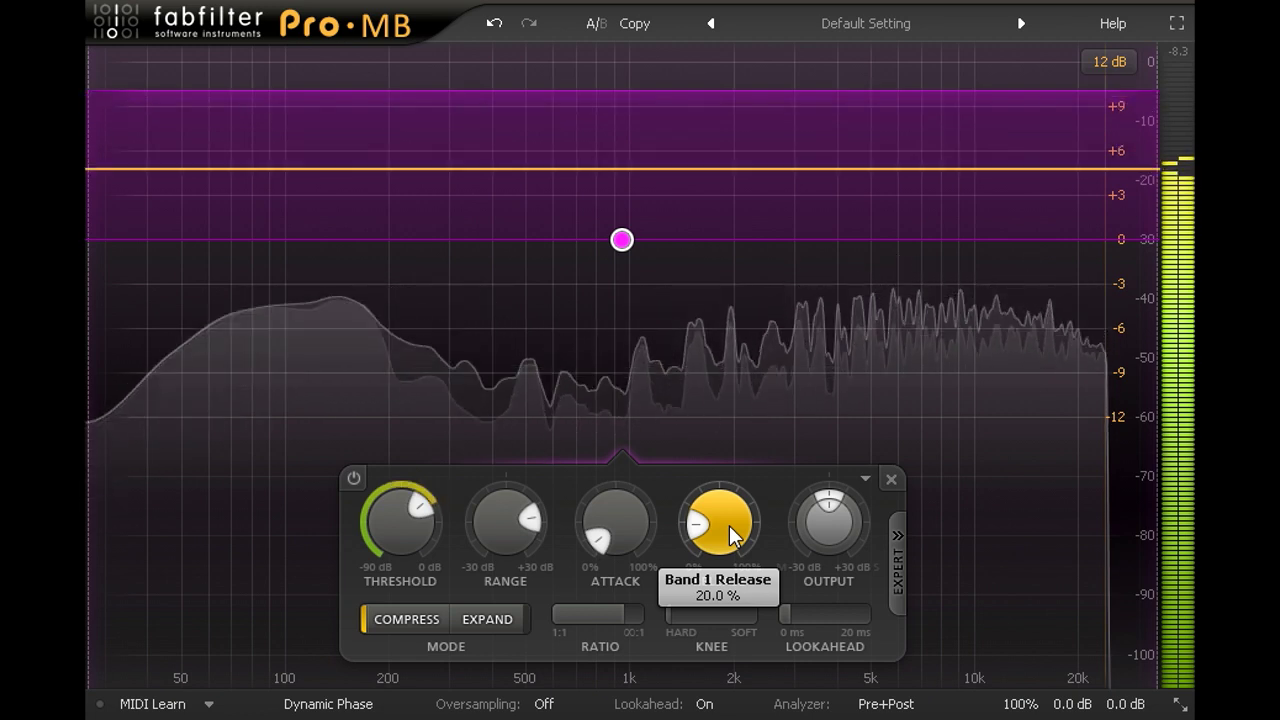
# - Try a long release on band 1, then pull it down to about 12%
pyautogui.moveTo(729, 525); pyautogui.dragTo(747, 247)
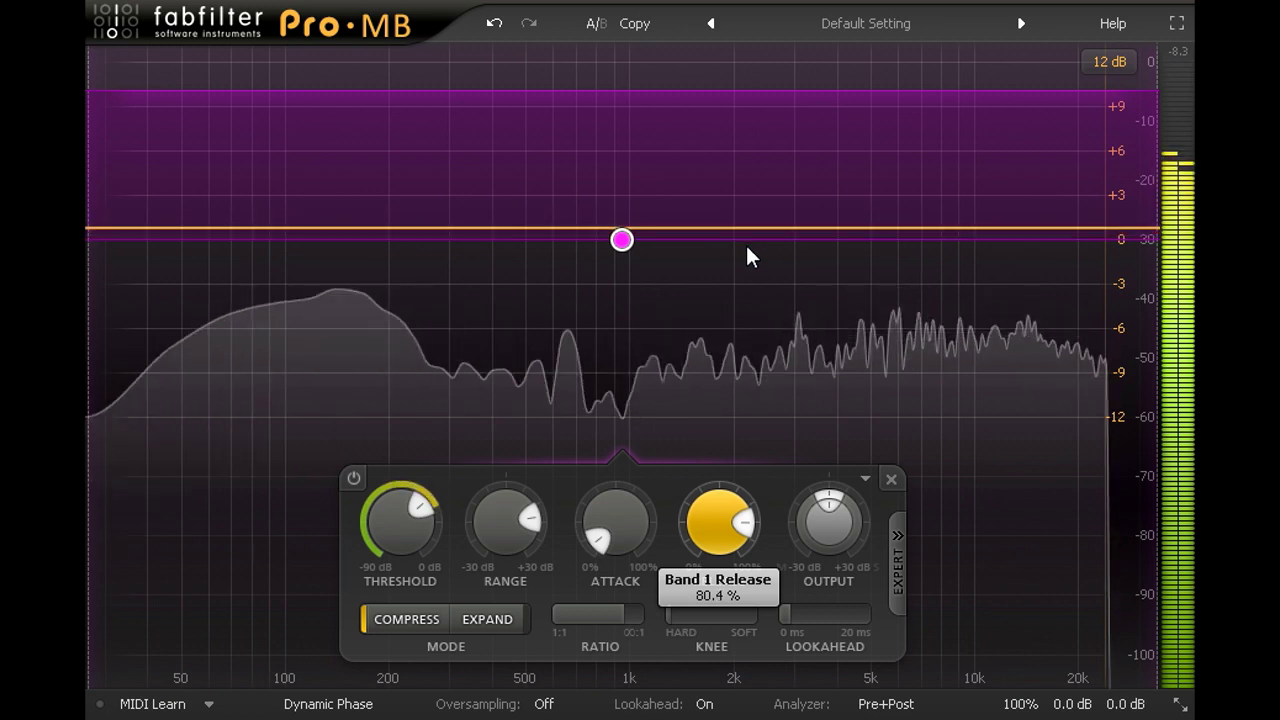
pyautogui.moveTo(747, 248); pyautogui.dragTo(746, 462)
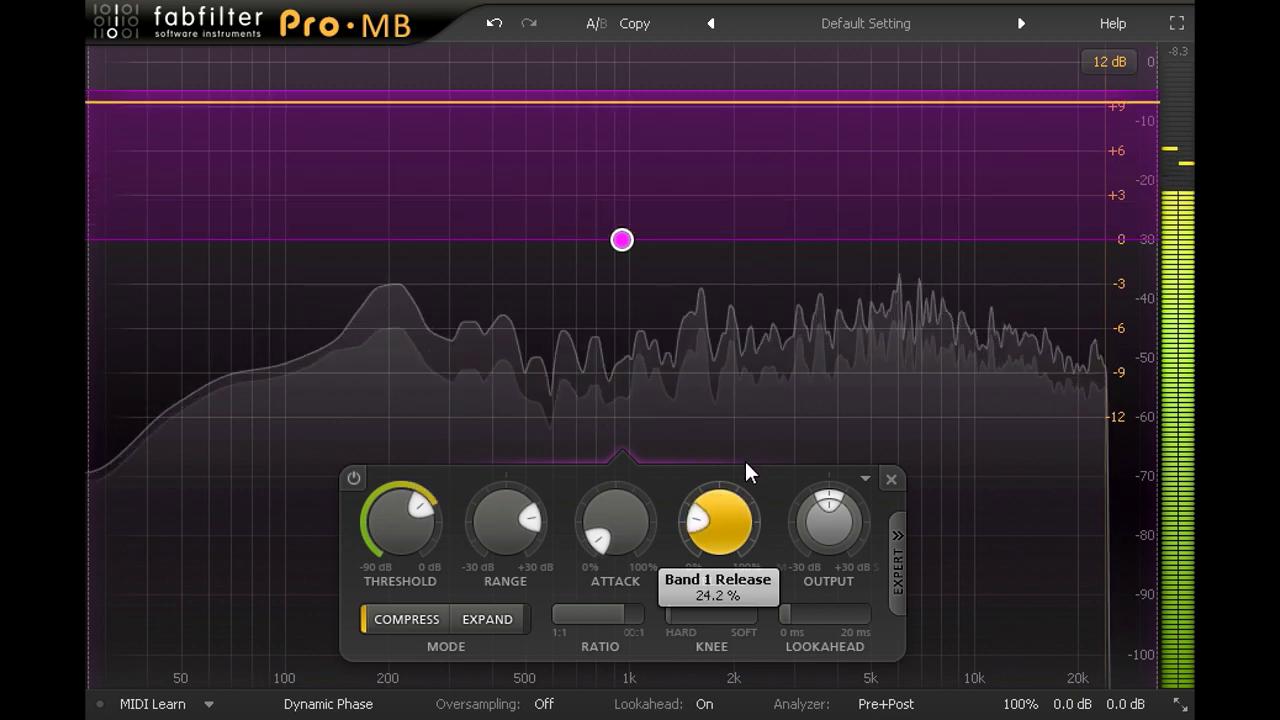
pyautogui.moveTo(743, 503); pyautogui.dragTo(740, 531)
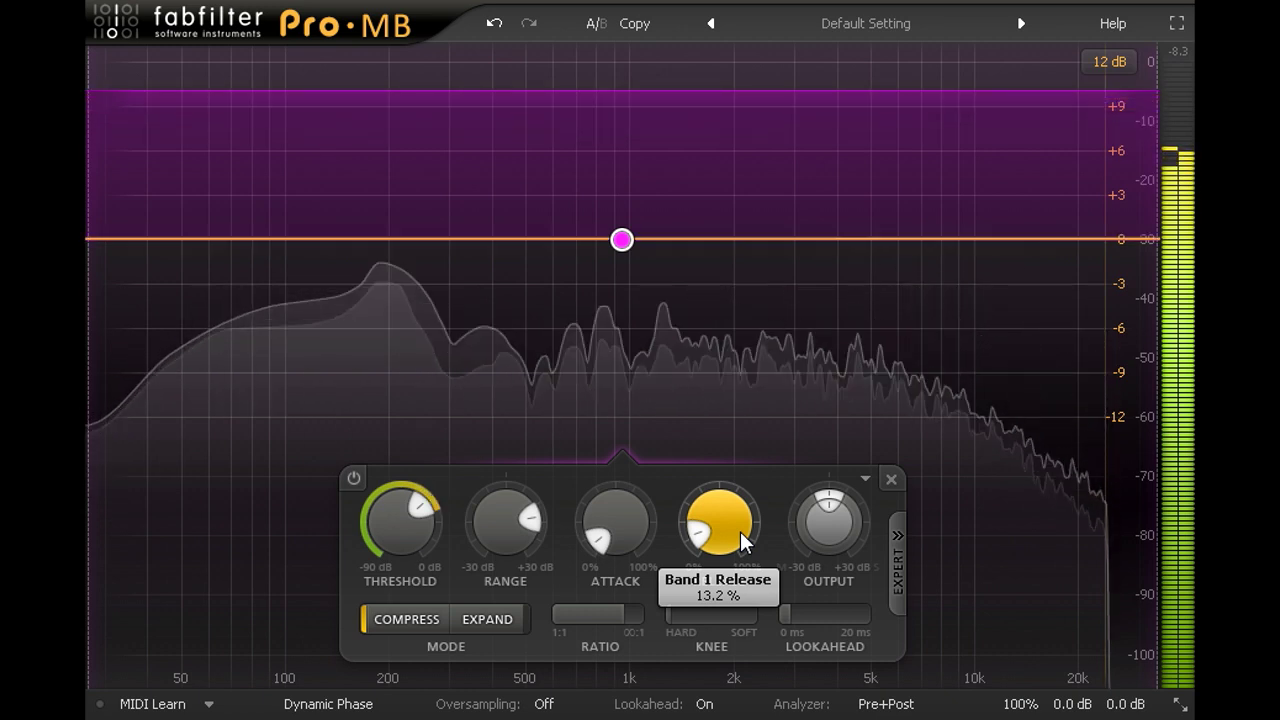
pyautogui.moveTo(740, 531)
pyautogui.mouseDown()
pyautogui.moveTo(735, 641)
pyautogui.moveTo(731, 543)
pyautogui.mouseUp()
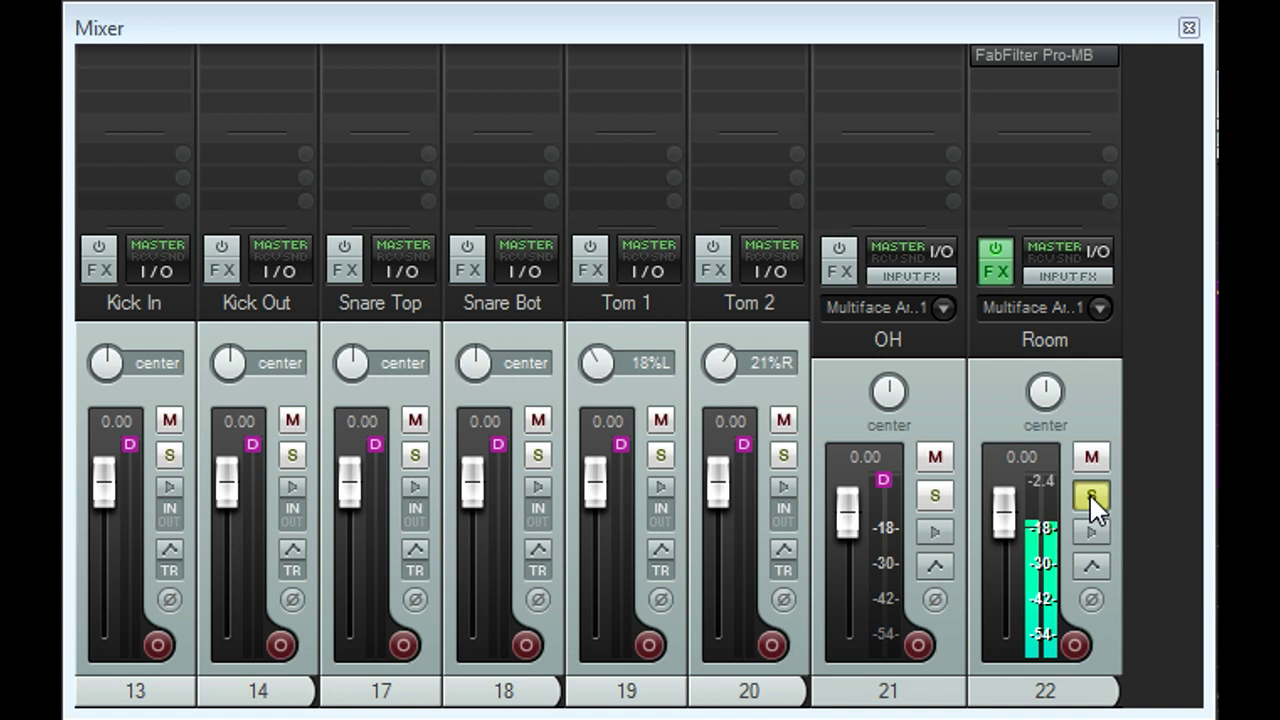
# - Unsolo Room, A/B its Pro-MB bypass twice, and set the Room fader near -2 dB
pyautogui.click(1090, 497)
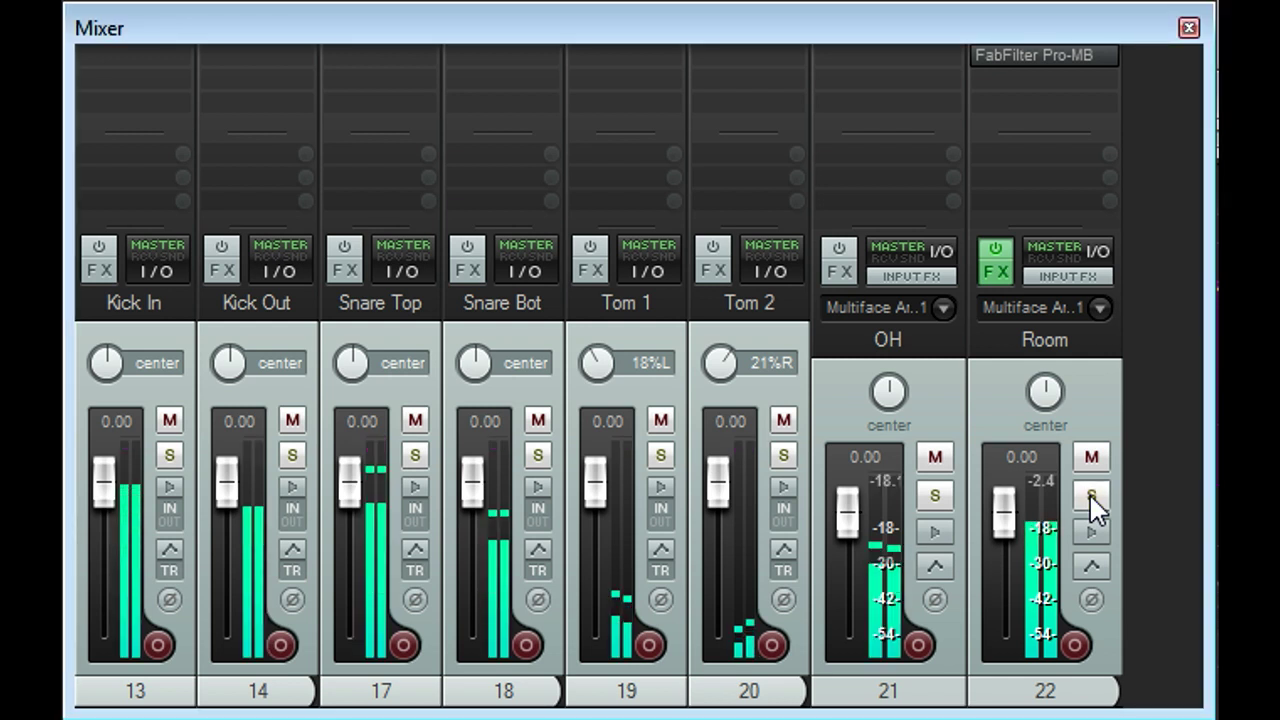
pyautogui.click(994, 249)
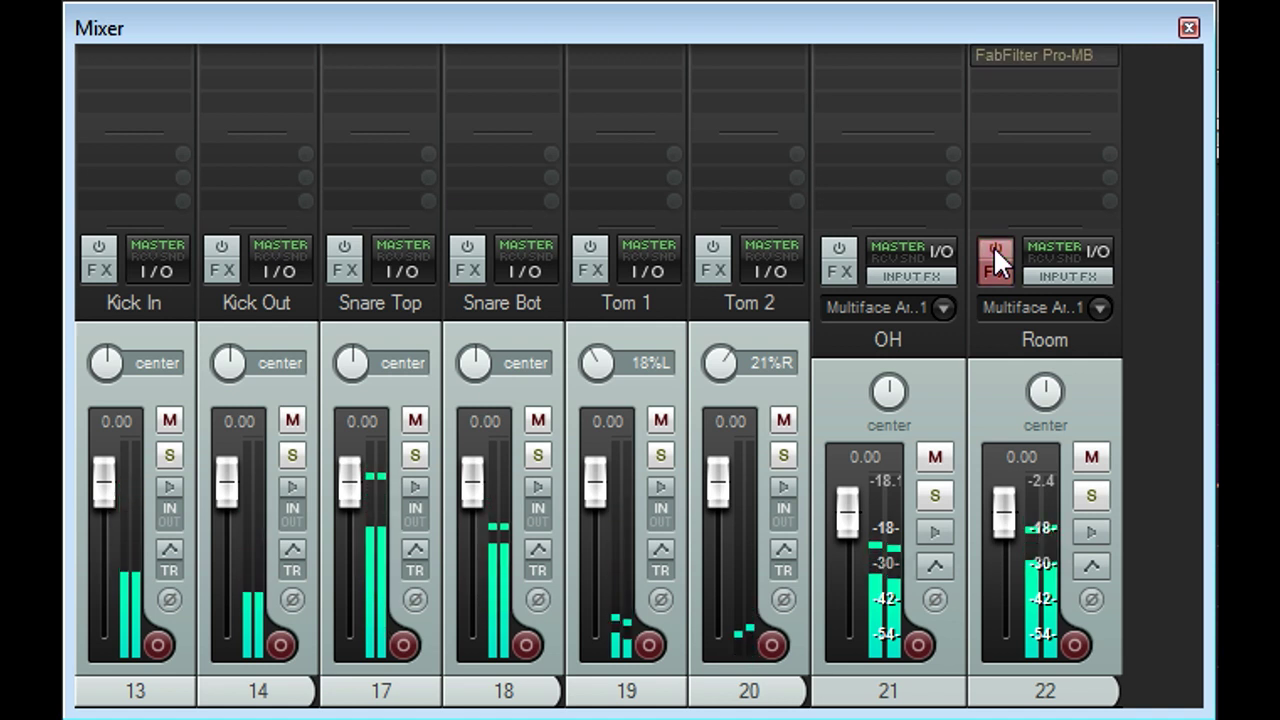
pyautogui.click(995, 255)
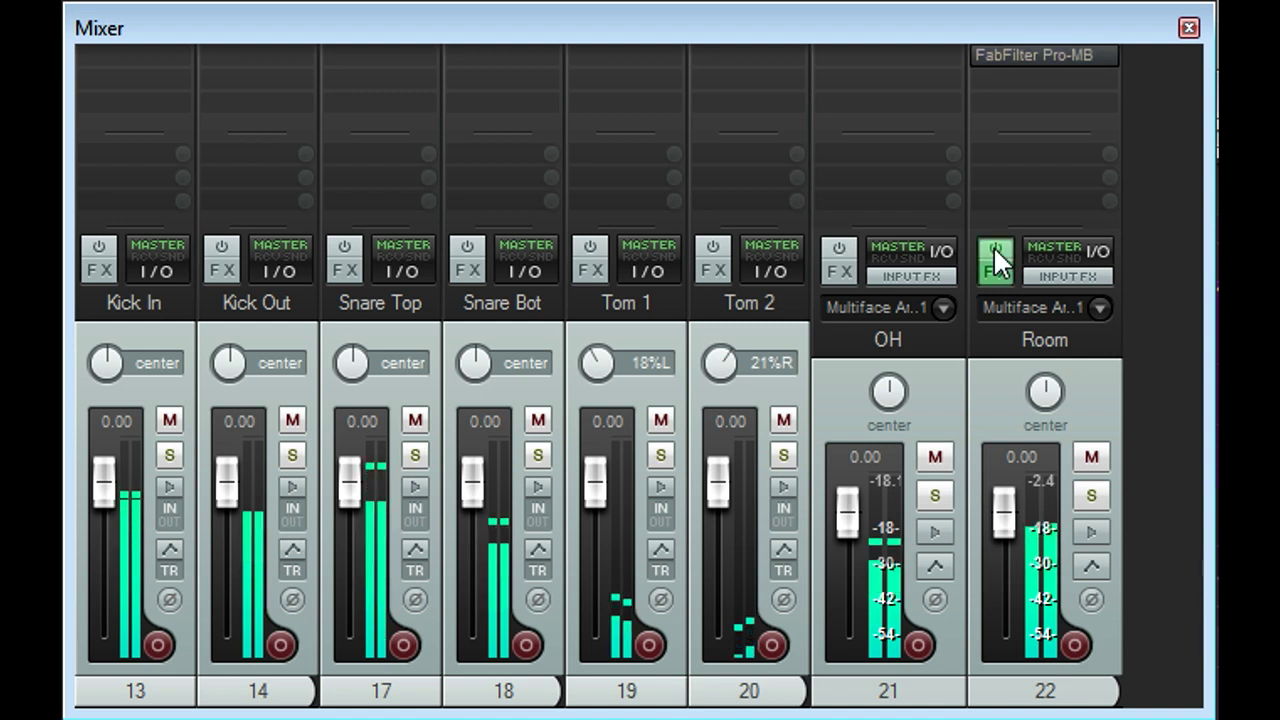
pyautogui.click(994, 250)
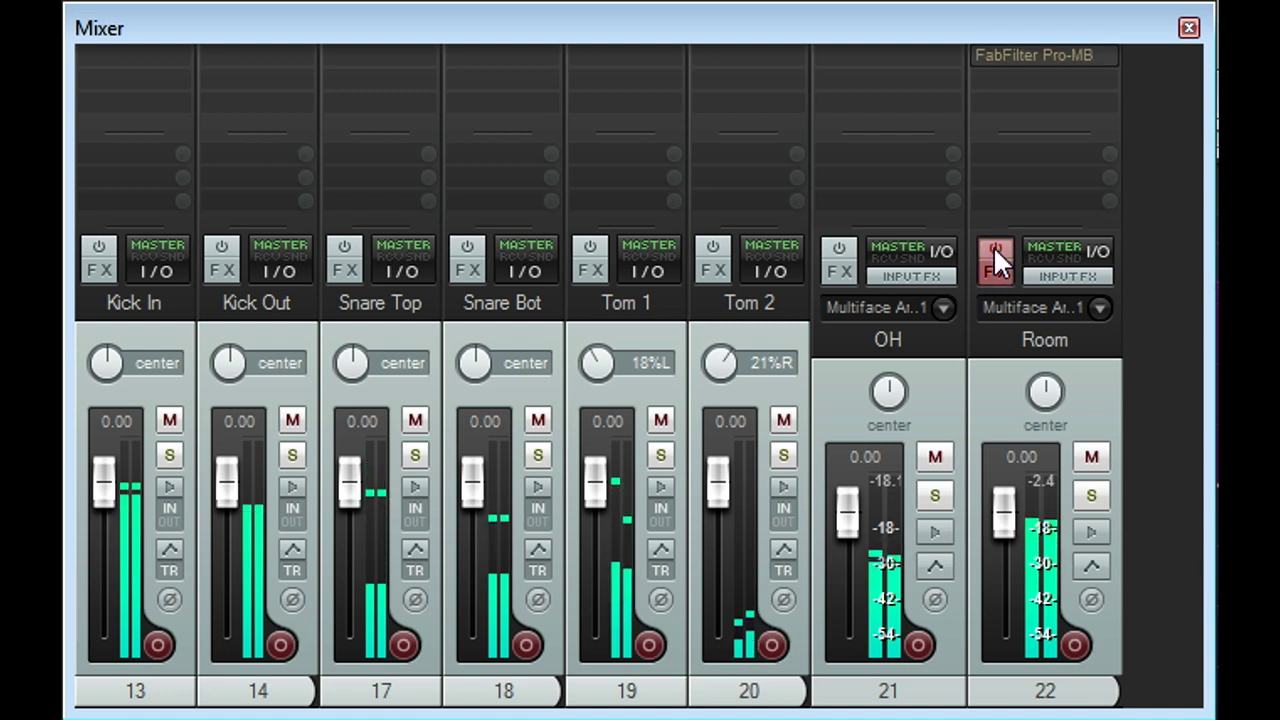
pyautogui.click(995, 255)
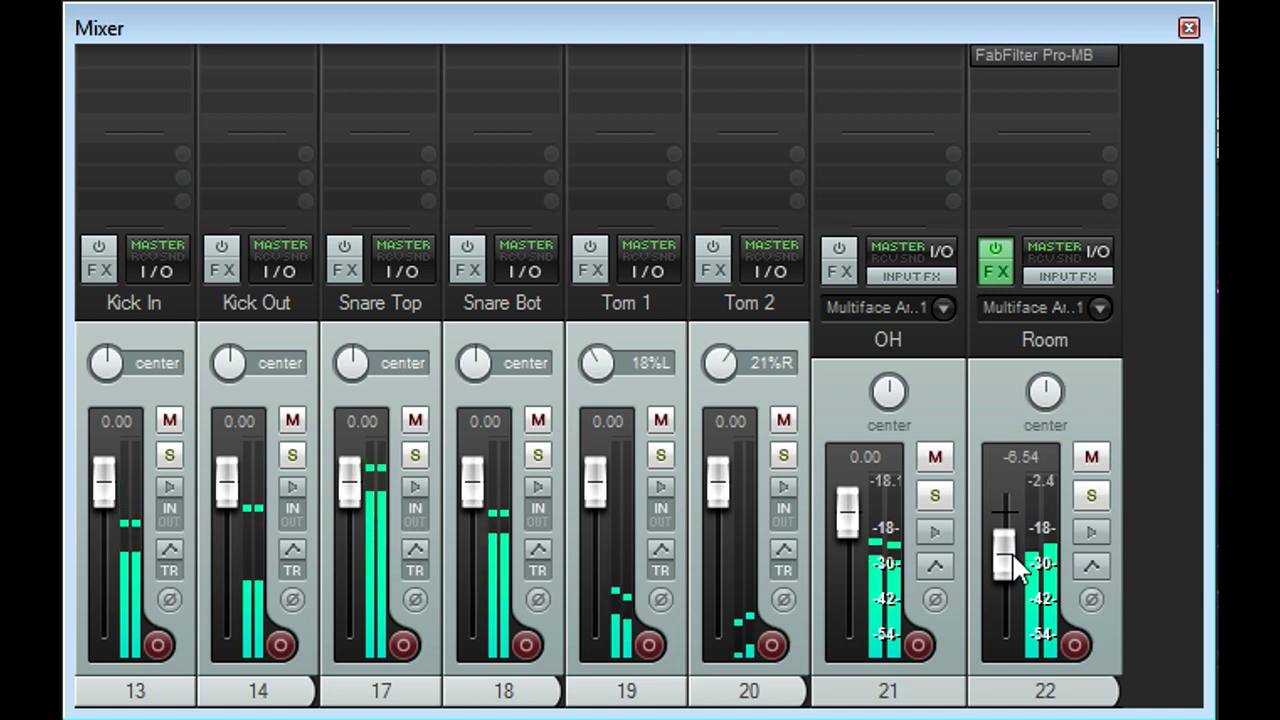
pyautogui.moveTo(1012, 545); pyautogui.dragTo(1012, 547)
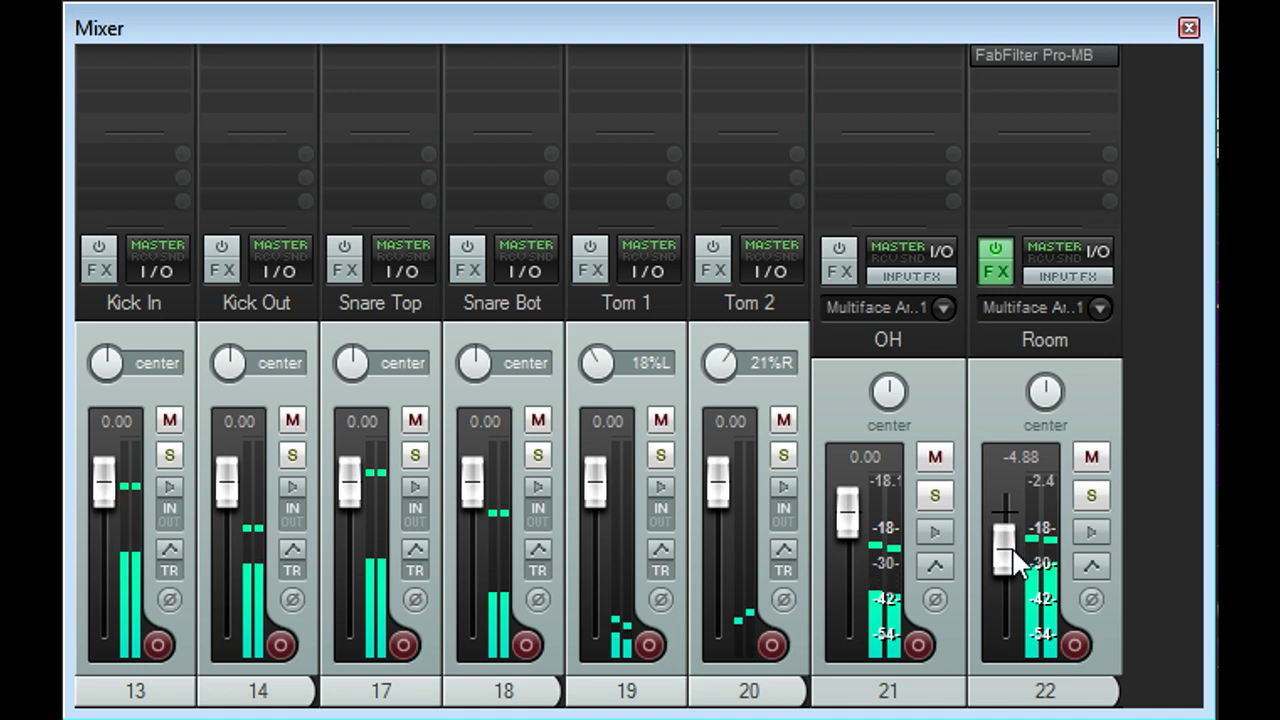
pyautogui.moveTo(1012, 547); pyautogui.dragTo(1012, 522)
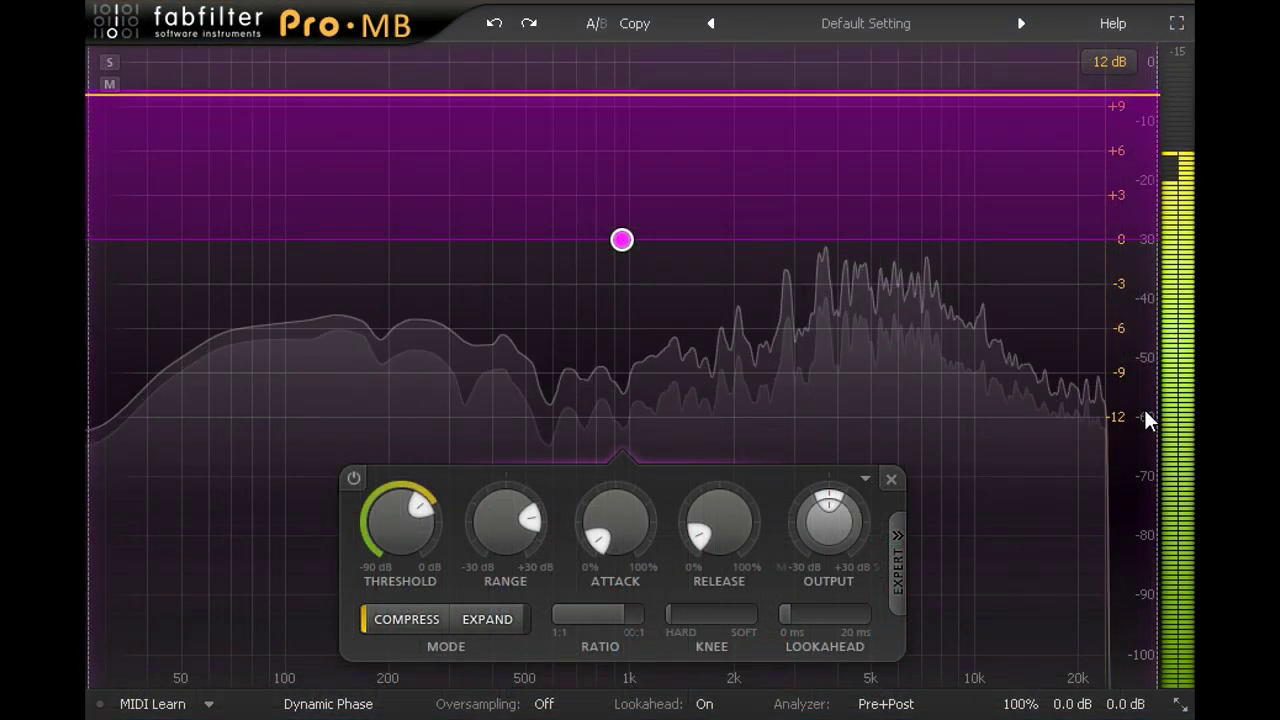
# - Narrow band 1 to roughly 100–500 Hz, lower its threshold slightly and raise its upward range
pyautogui.moveTo(1155, 398)
pyautogui.mouseDown()
pyautogui.moveTo(994, 398)
pyautogui.moveTo(895, 415)
pyautogui.mouseUp()
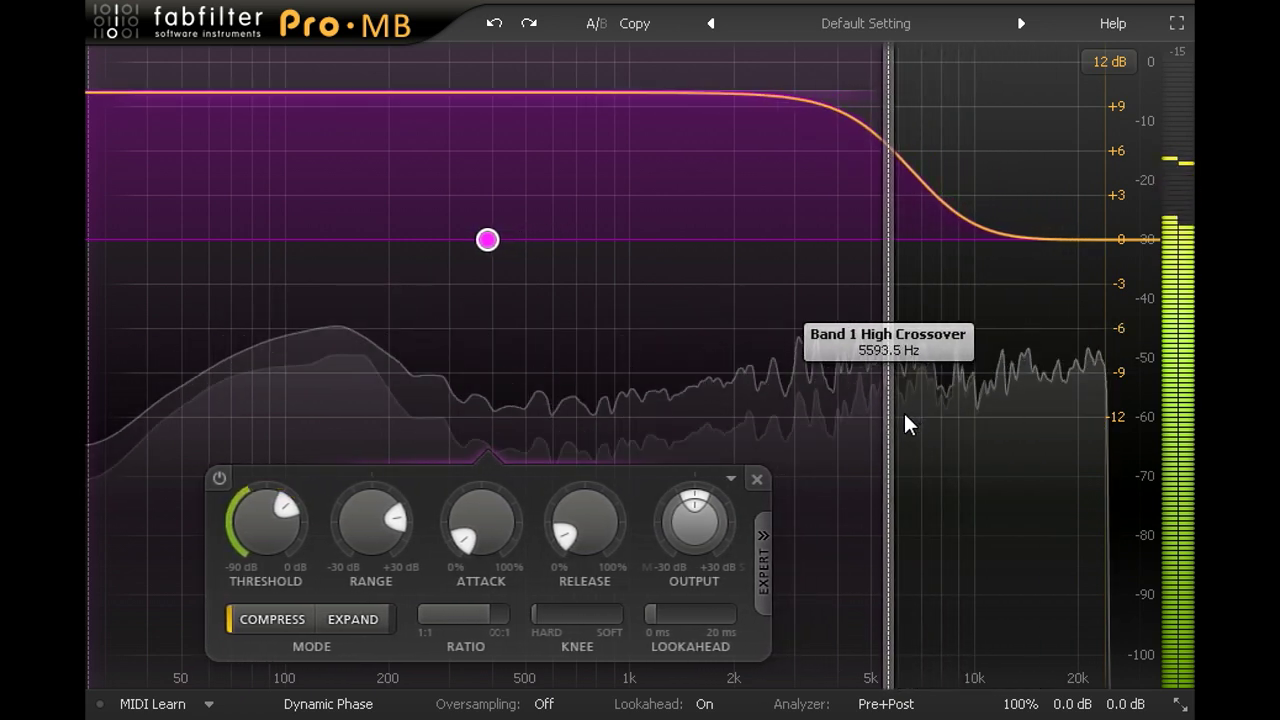
pyautogui.moveTo(895, 414); pyautogui.dragTo(881, 423)
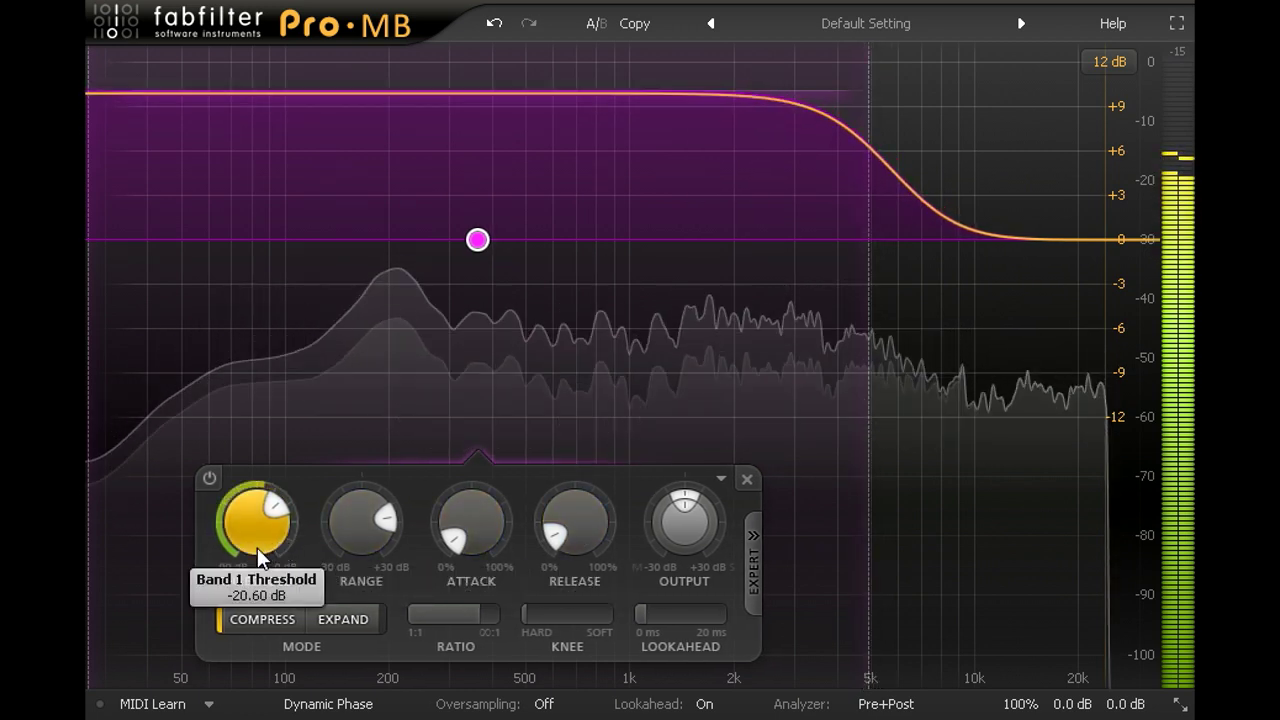
pyautogui.moveTo(257, 547); pyautogui.dragTo(257, 556)
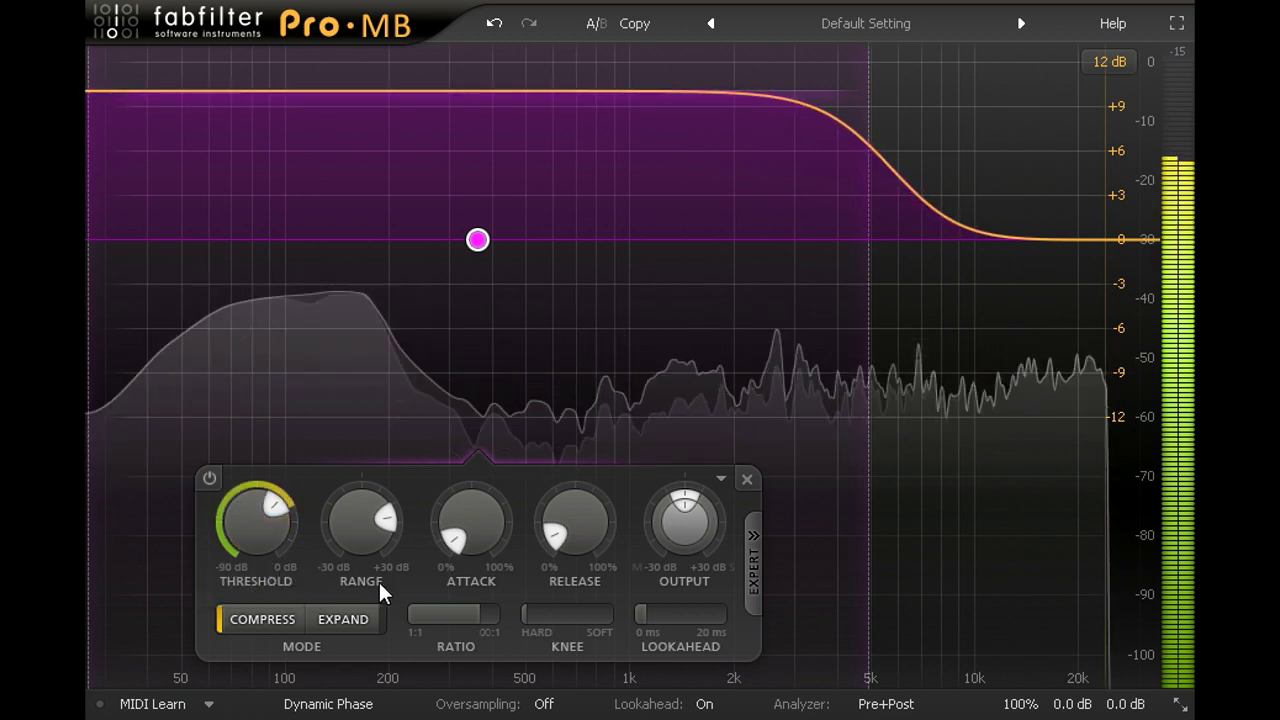
pyautogui.moveTo(849, 337)
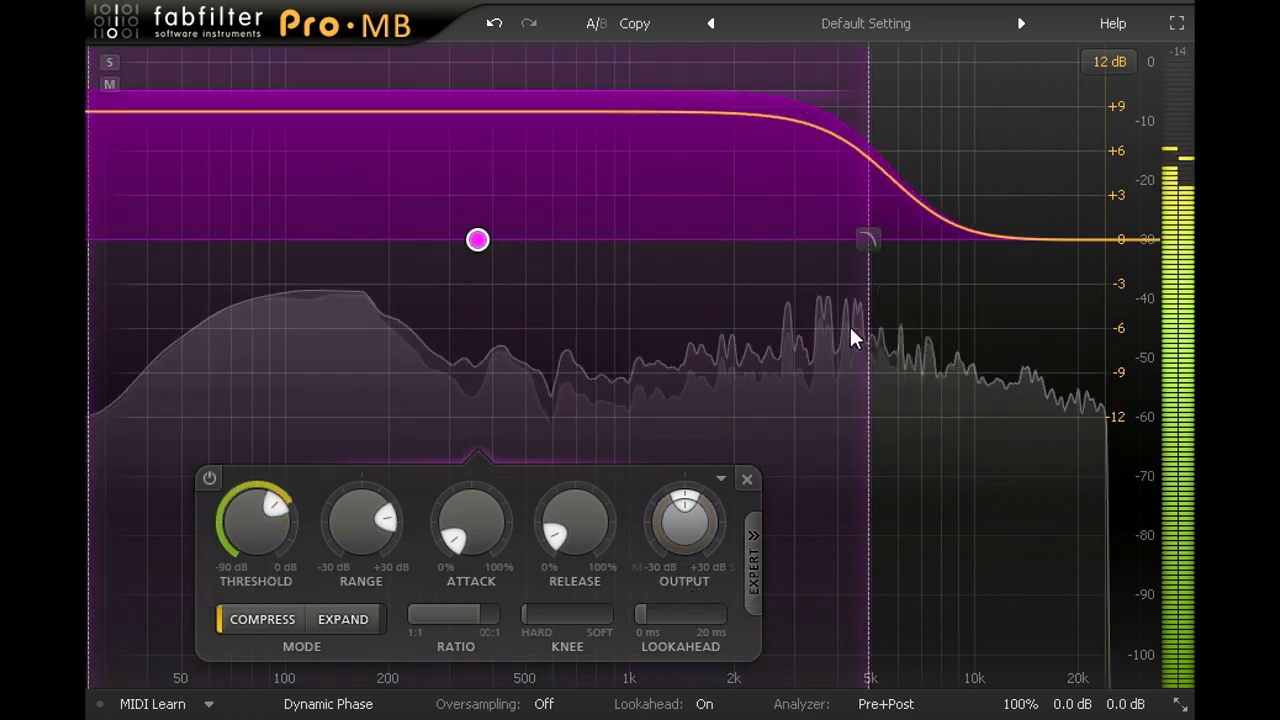
pyautogui.moveTo(866, 318); pyautogui.dragTo(533, 328)
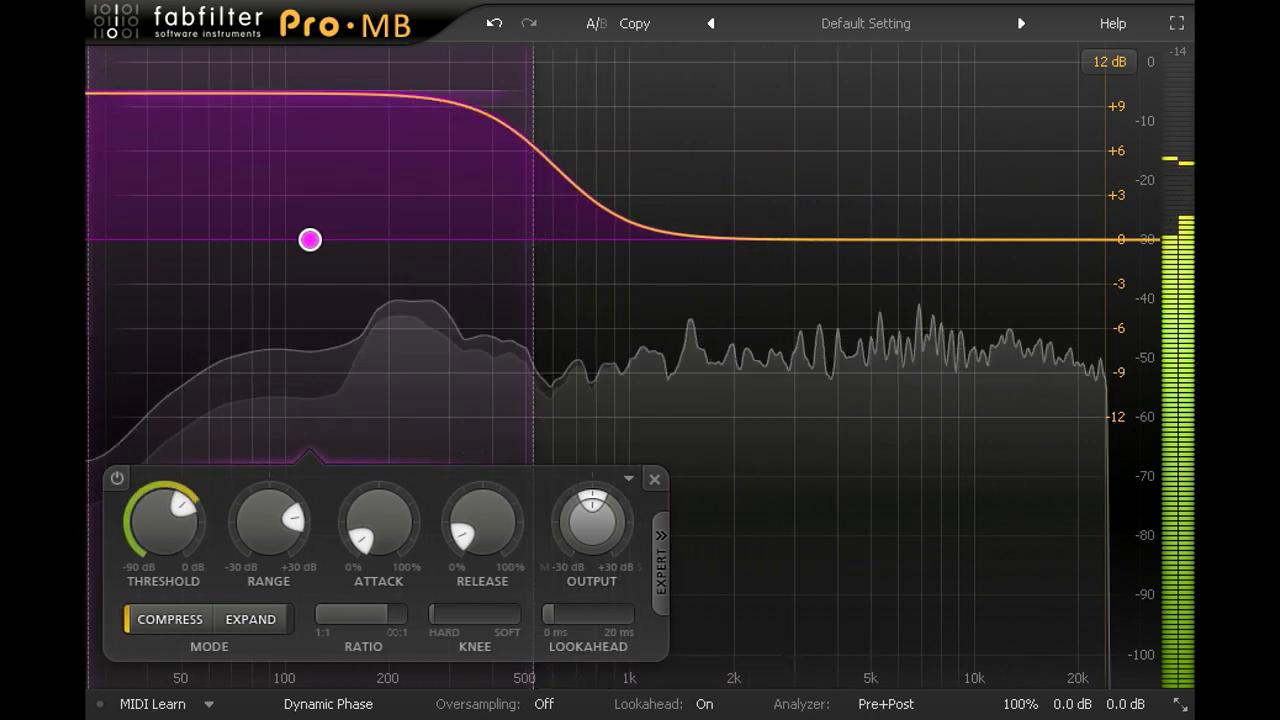
pyautogui.moveTo(84, 211); pyautogui.dragTo(238, 210)
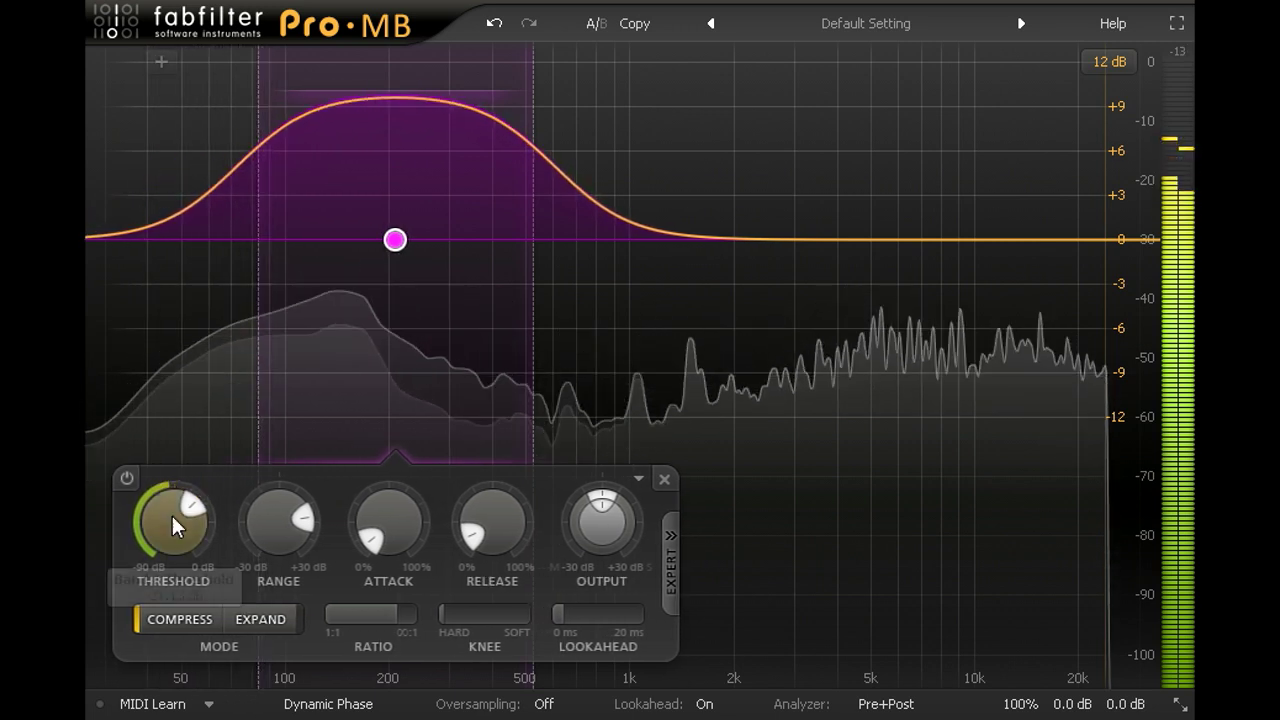
pyautogui.moveTo(260, 536)
pyautogui.mouseDown()
pyautogui.moveTo(270, 495)
pyautogui.moveTo(274, 557)
pyautogui.mouseUp()
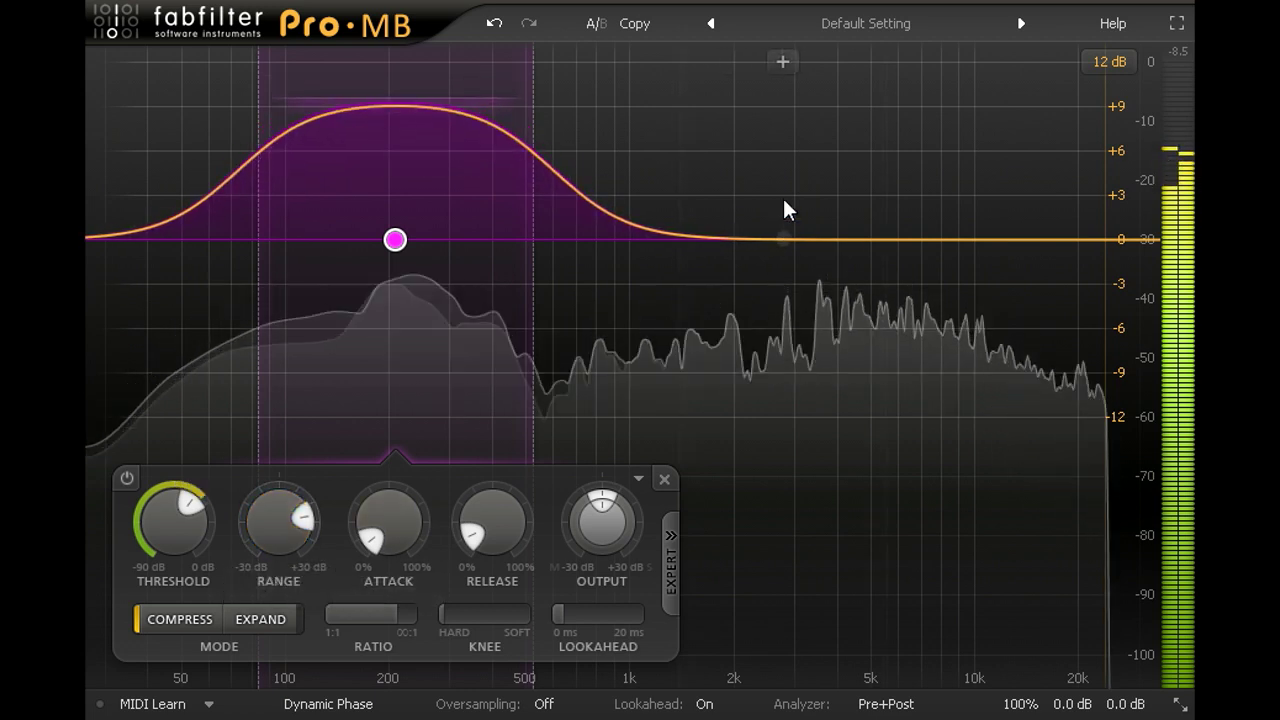
# - Add upper-mid band 2 with +8 dB range, 5.45:1 ratio and -28.5 dB threshold
pyautogui.click(780, 64)
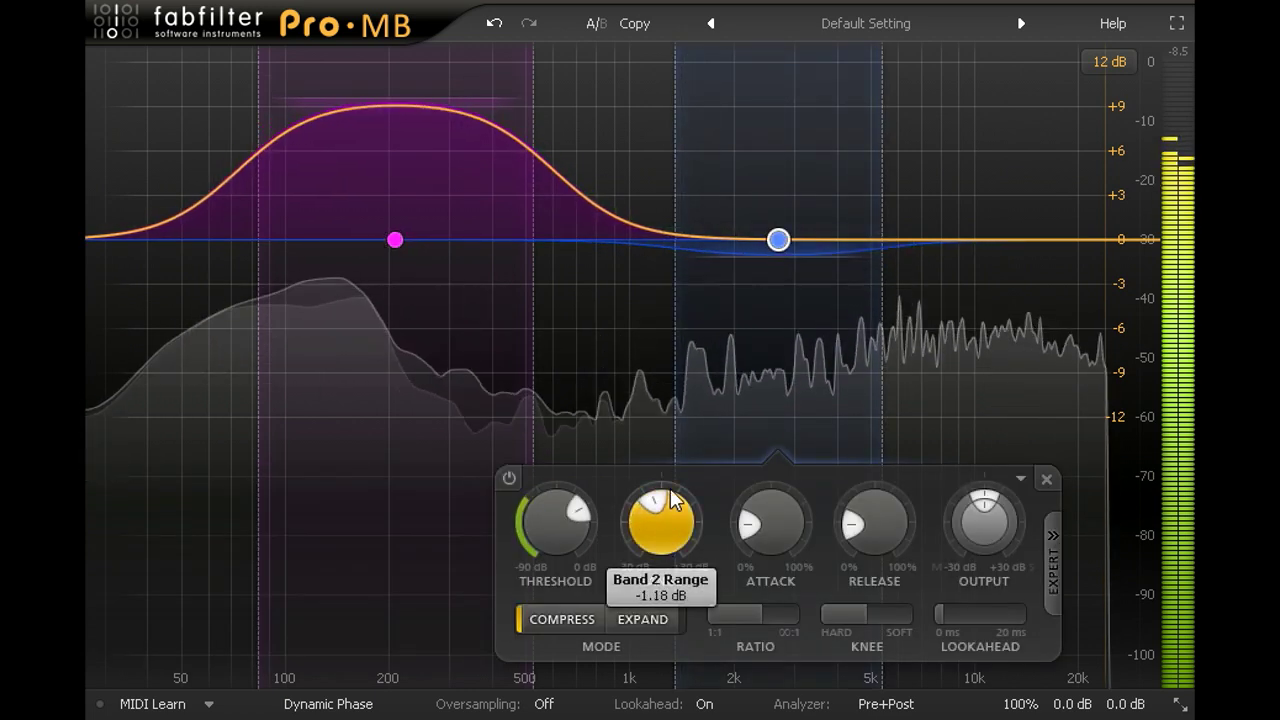
pyautogui.moveTo(670, 491)
pyautogui.mouseDown()
pyautogui.moveTo(676, 392)
pyautogui.moveTo(679, 402)
pyautogui.mouseUp()
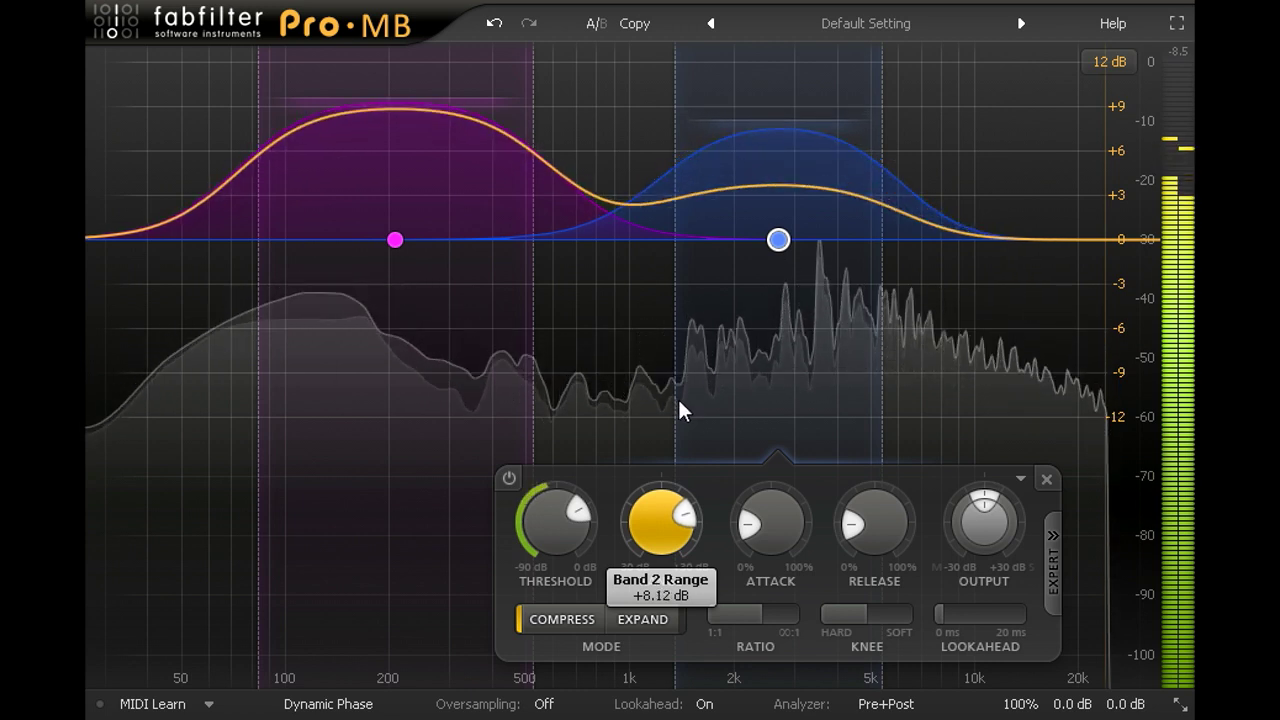
pyautogui.moveTo(765, 614); pyautogui.dragTo(773, 615)
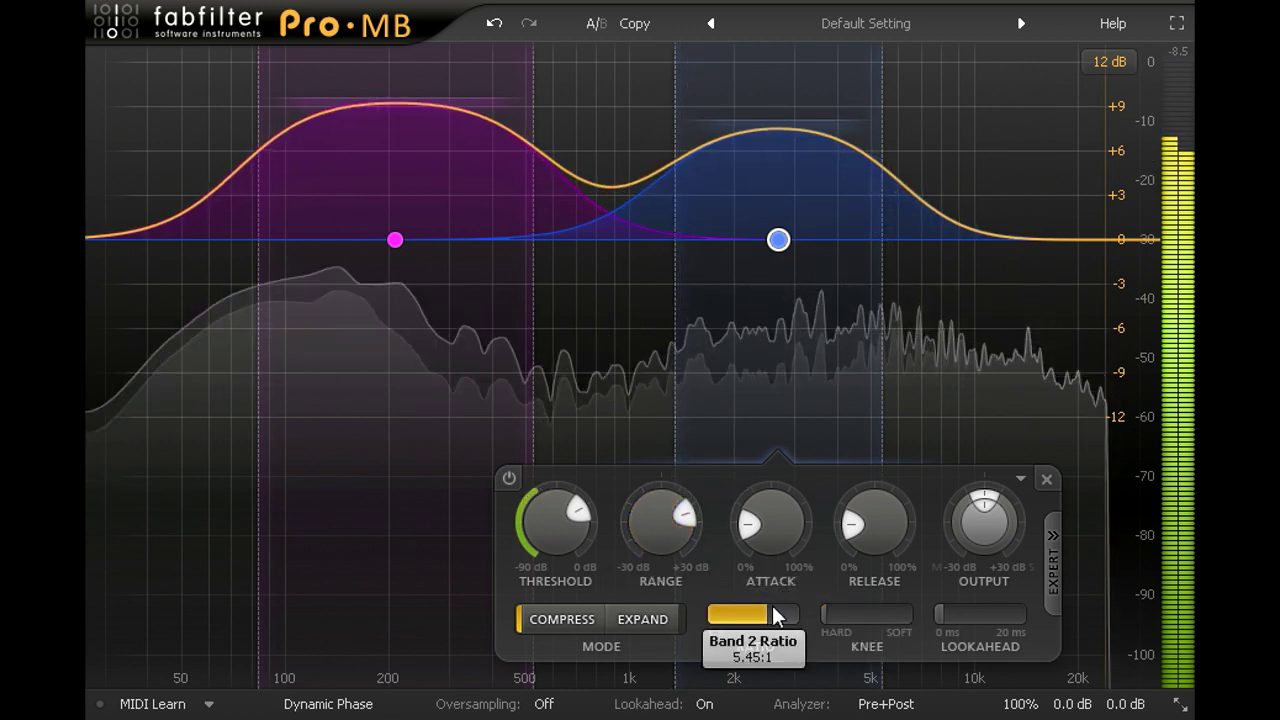
pyautogui.moveTo(548, 515); pyautogui.dragTo(550, 624)
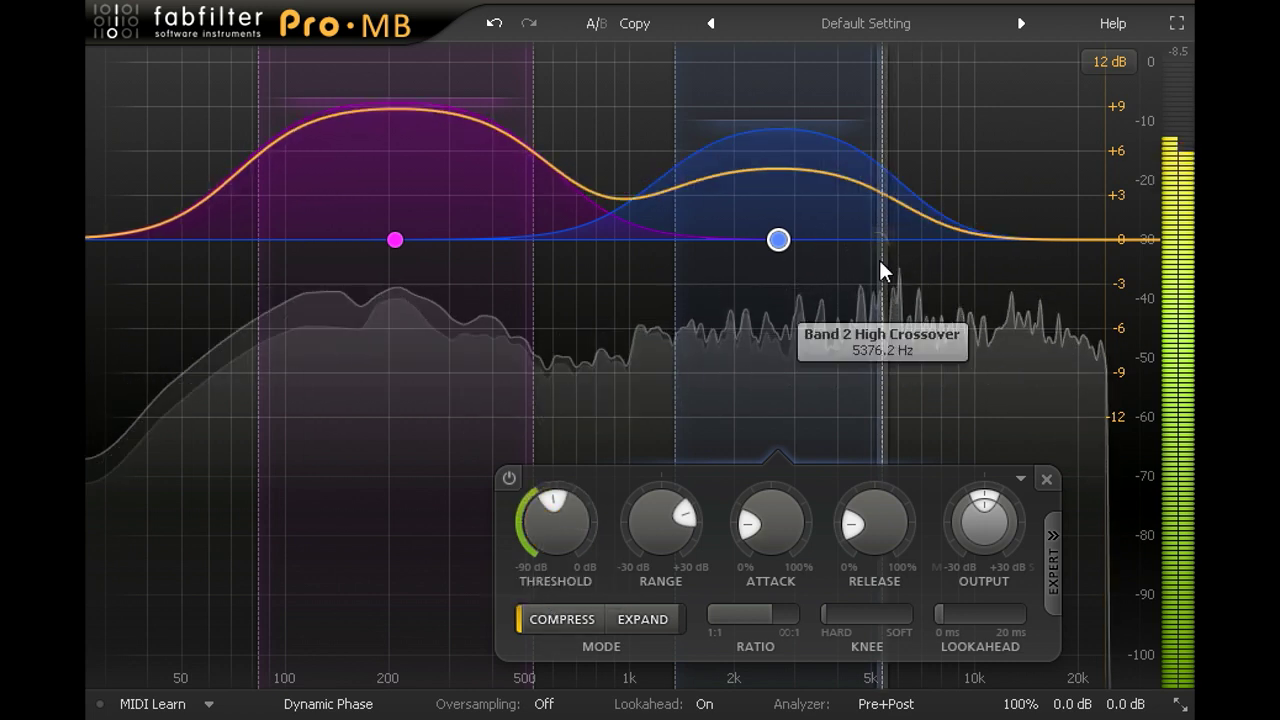
# - Extend band 2 up to about 7 kHz, shorten its attack to 15%, and view setting B
pyautogui.moveTo(880, 262); pyautogui.dragTo(921, 273)
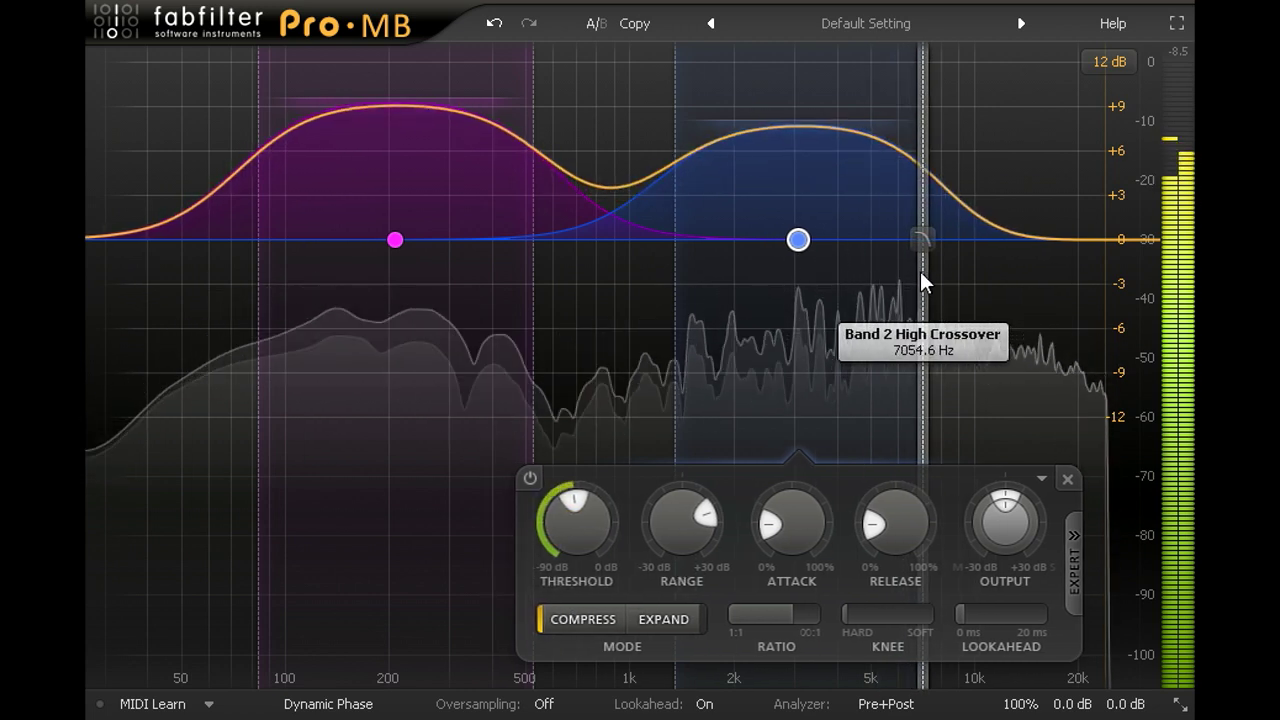
pyautogui.moveTo(810, 526); pyautogui.dragTo(815, 540)
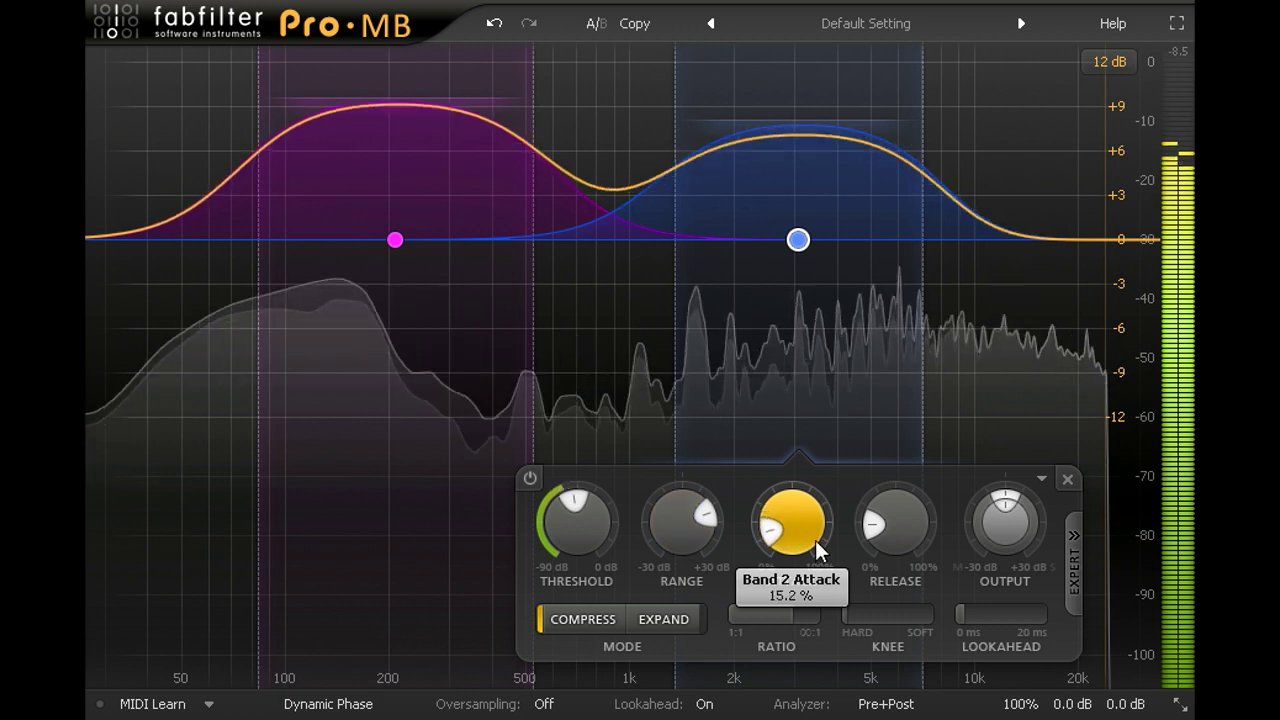
pyautogui.click(591, 26)
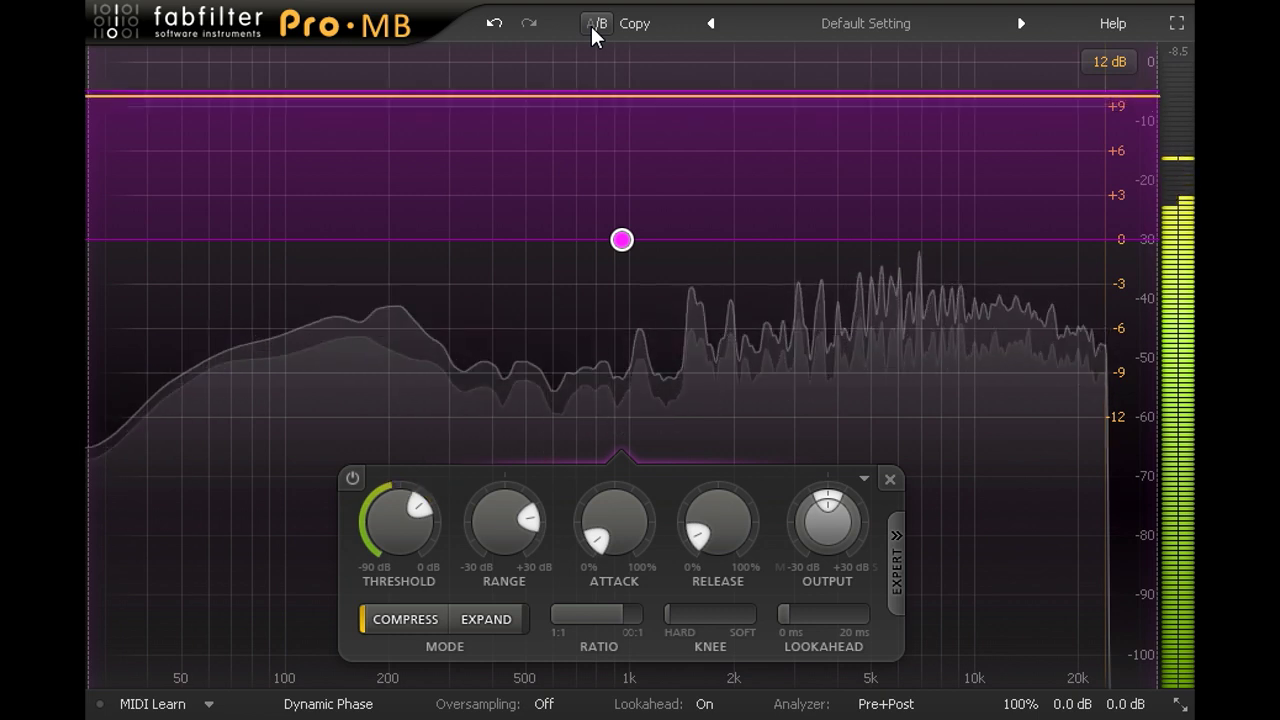
# - Return to the two-band A setting and briefly bypass the whole effect for comparison
pyautogui.click(591, 26)
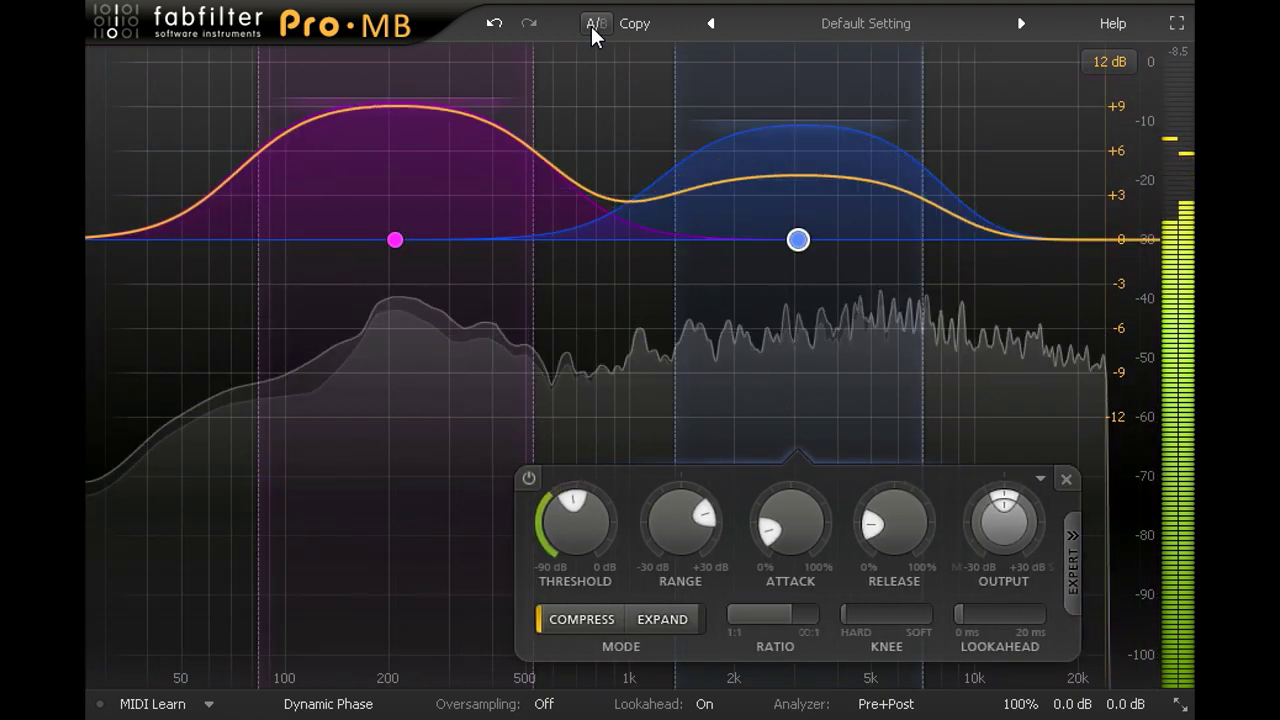
pyautogui.moveTo(1072, 704)
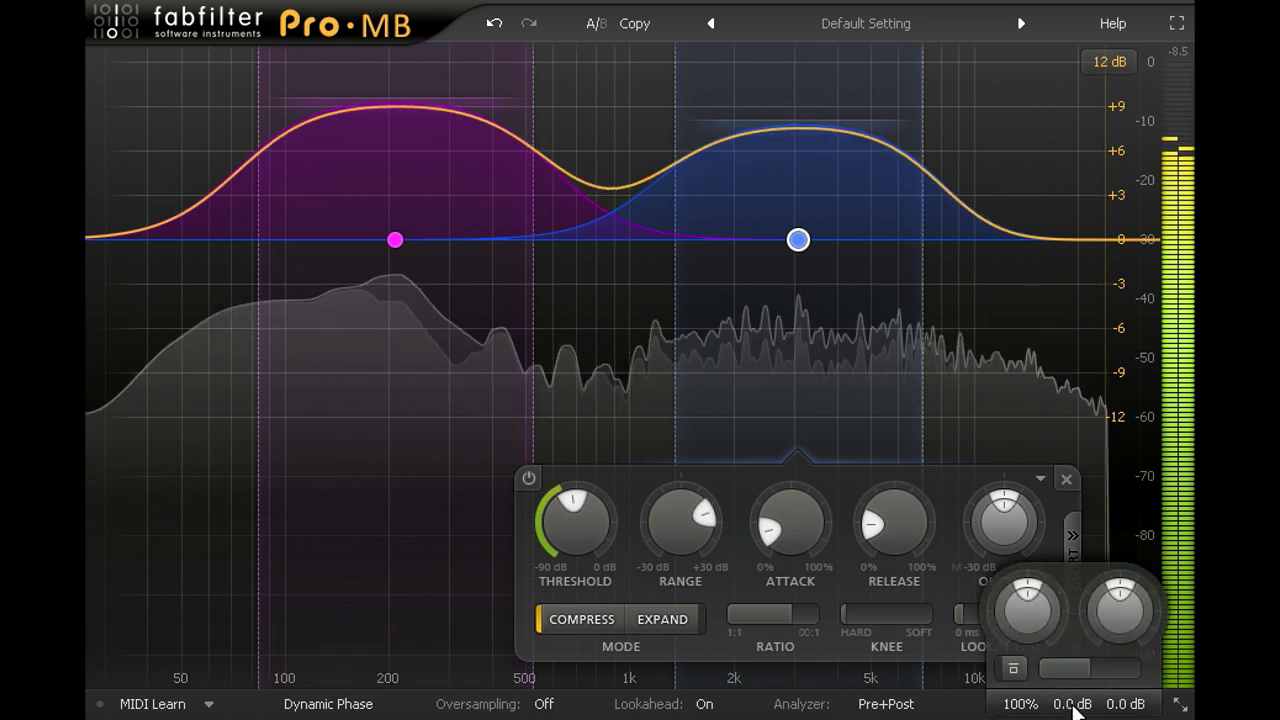
pyautogui.click(1014, 669)
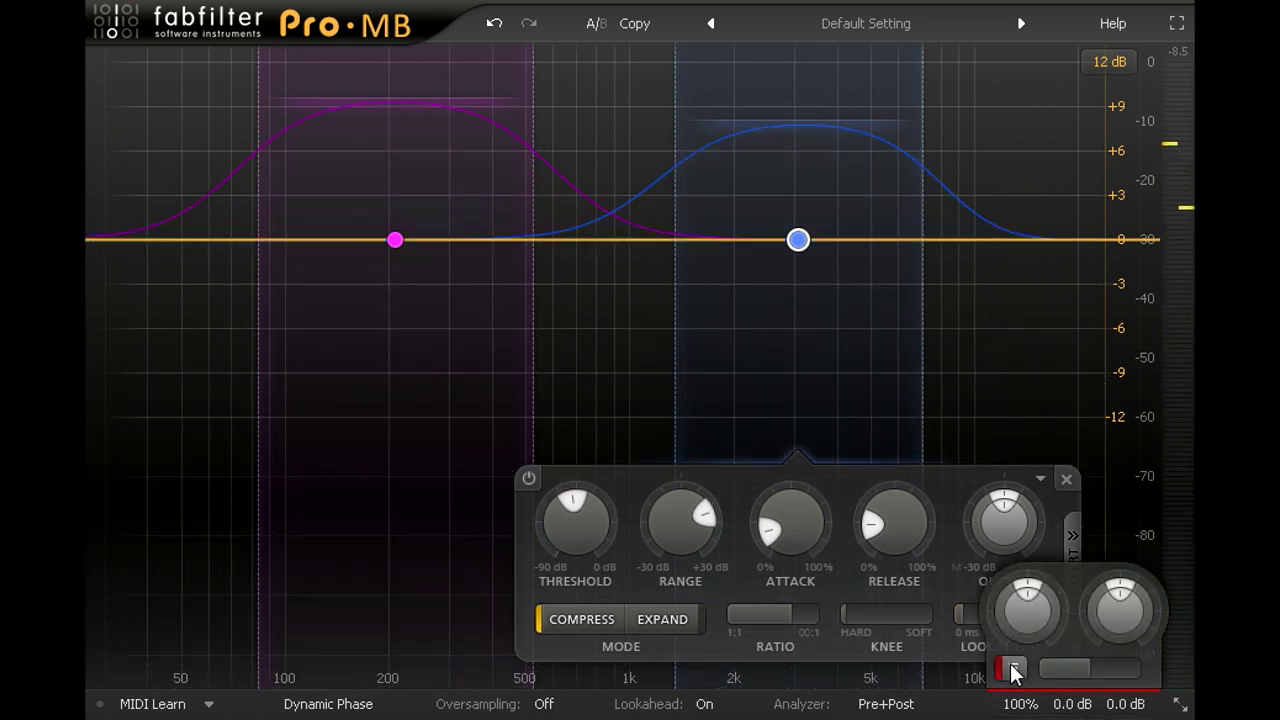
pyautogui.click(1014, 669)
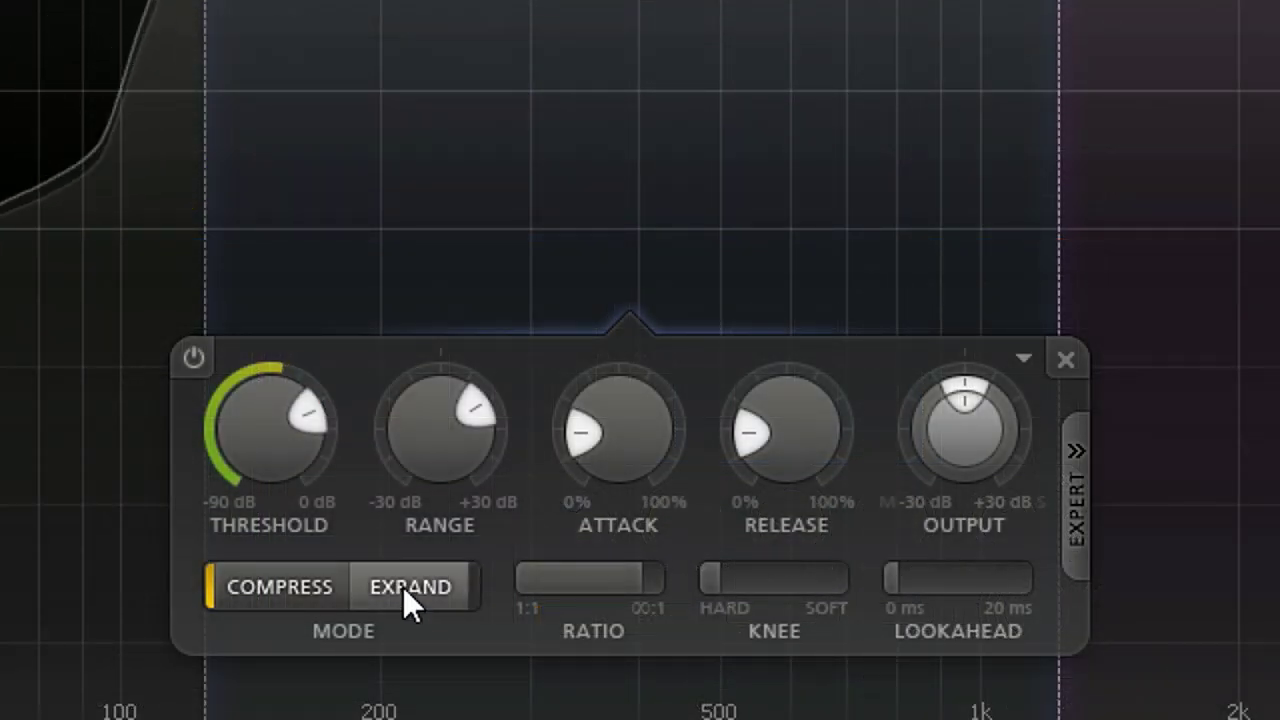
# - In band 2's expert options, set stereo link to 100% and side chain to Free
pyautogui.click(1074, 495)
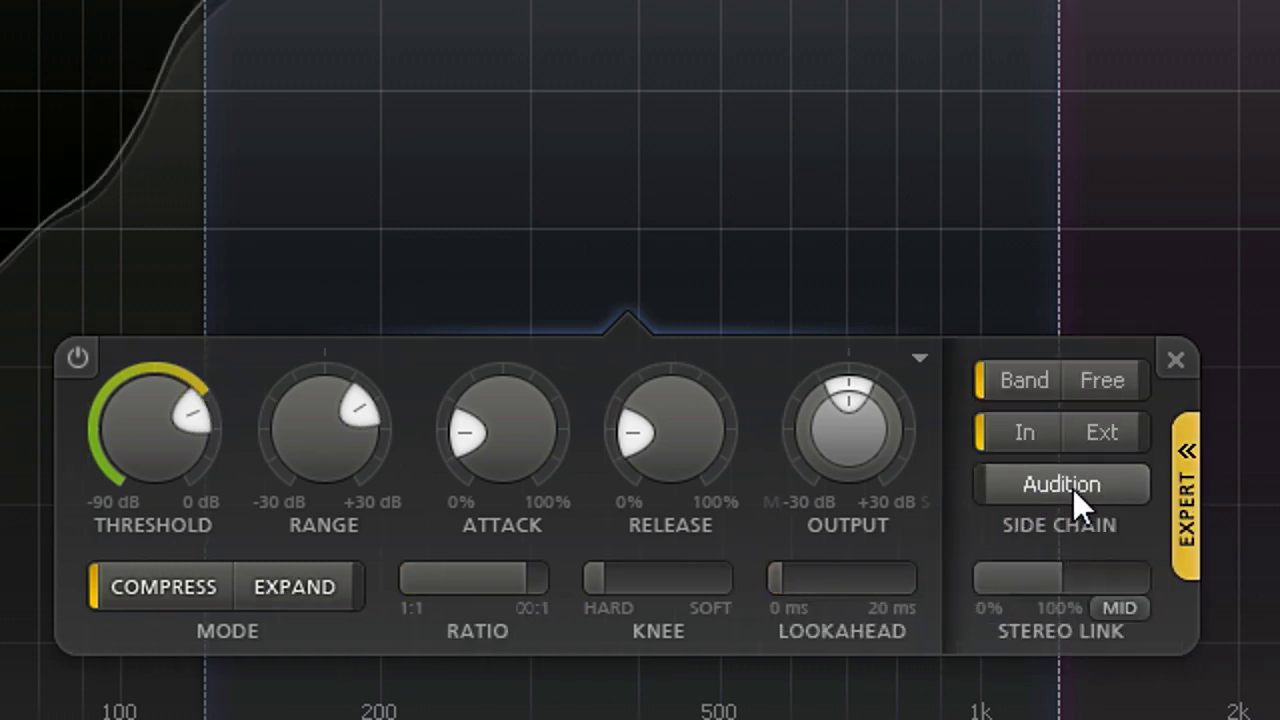
pyautogui.click(1075, 575)
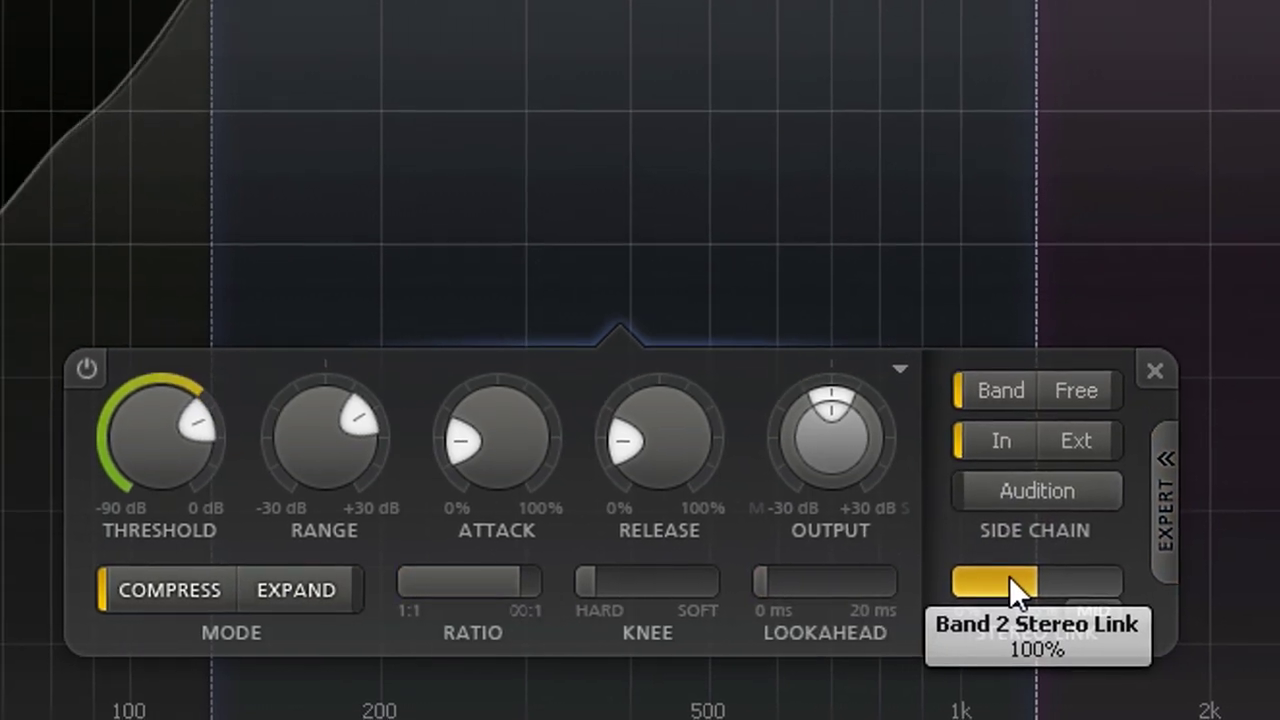
pyautogui.click(1068, 404)
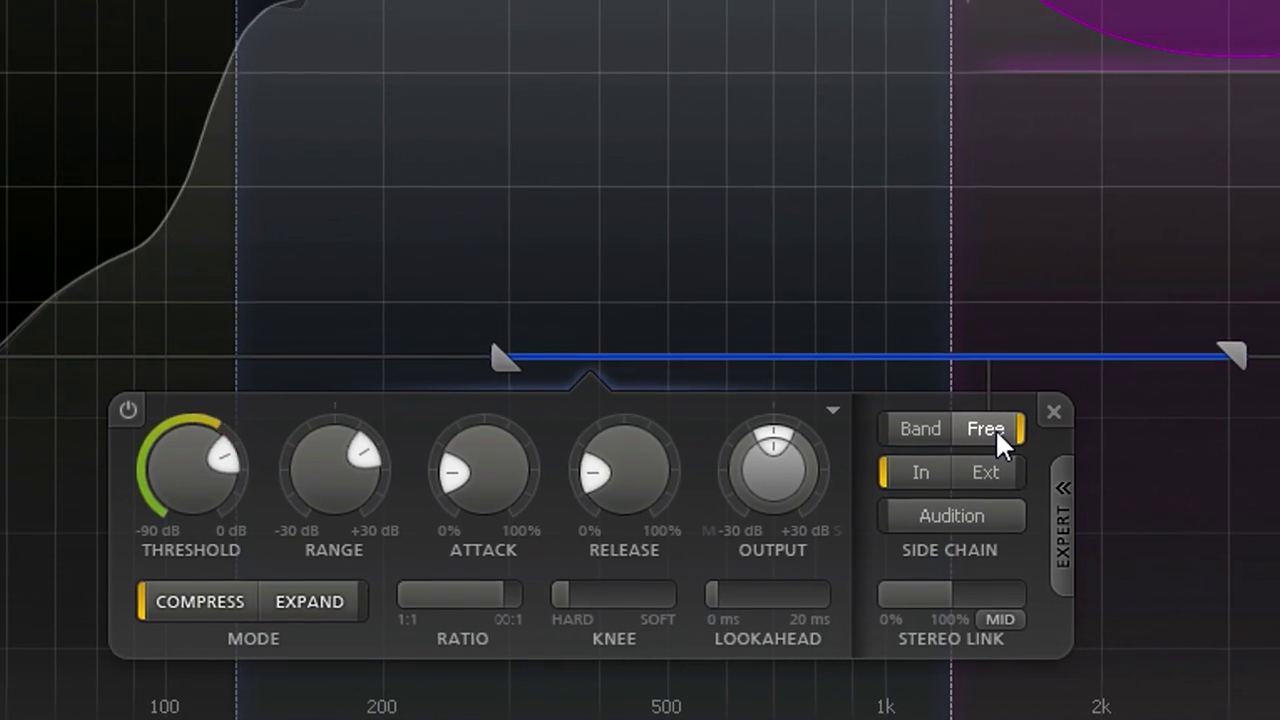